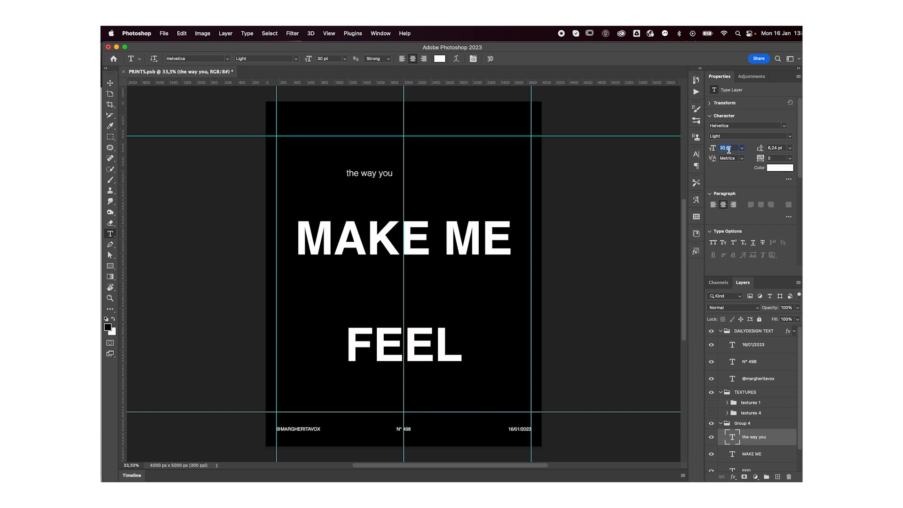
Set the "the way you" text to 25 pt and centre it horizontally on the poster's middle guide above MAKE ME
text(25)
key(Return)
key(v)
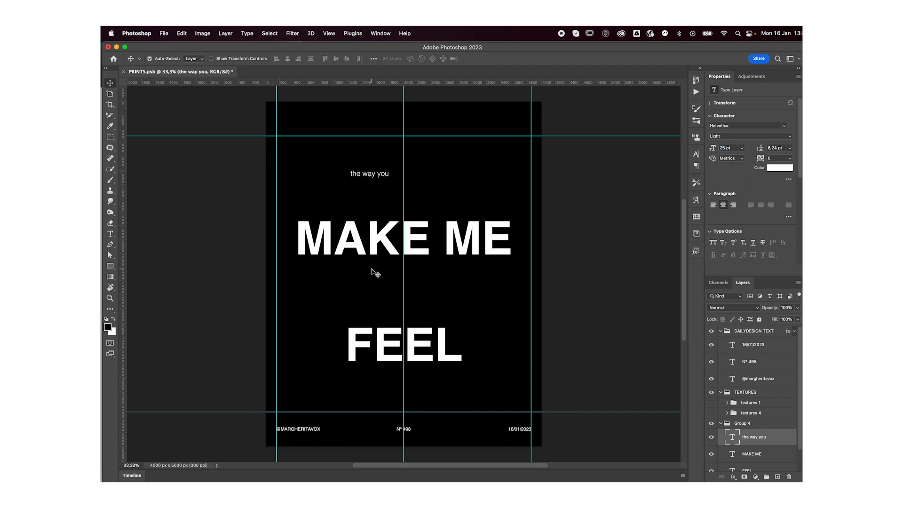
key(super+t)
drag(376, 176, 412, 165)
key(Return)
Scale the MAKE ME text down to about 2174 px wide, keeping it centred on the middle guide
click(418, 250)
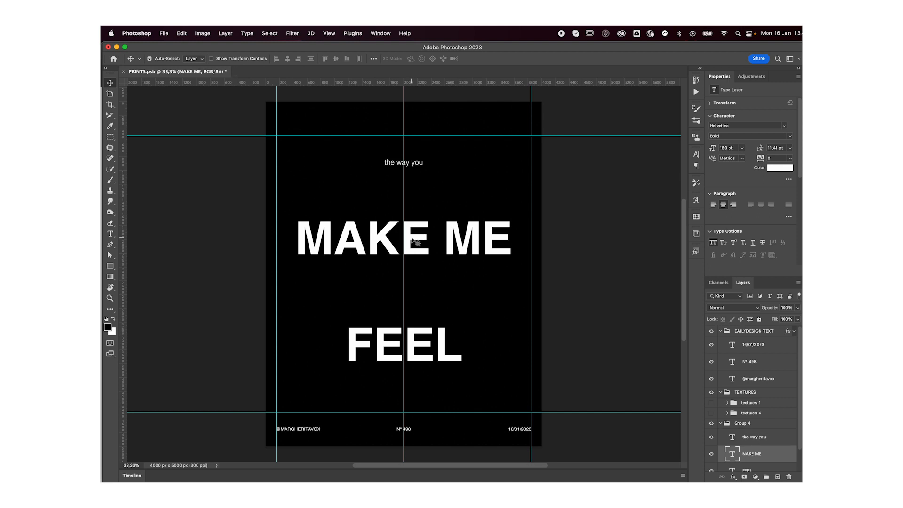
key(super+t)
drag(513, 246, 484, 245)
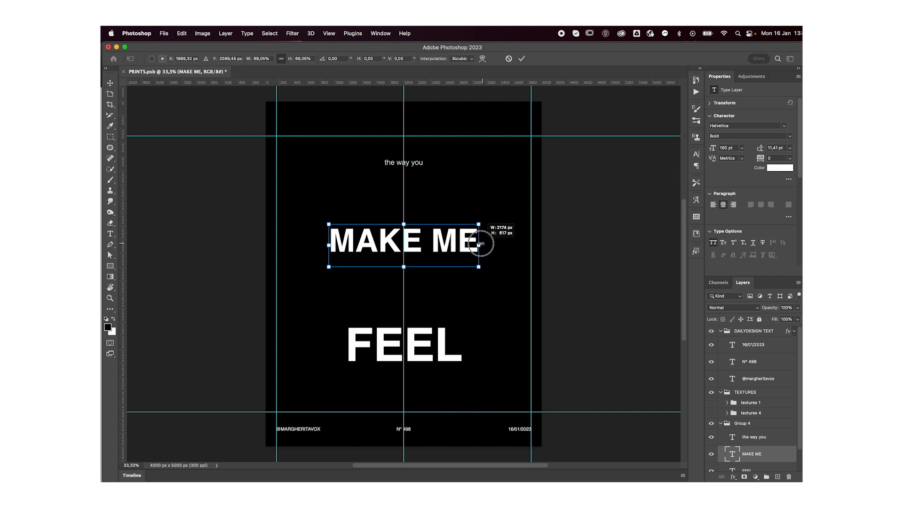
key(Return)
Enlarge the FEEL text so its width roughly matches the MAKE ME line
click(439, 360)
key(super+t)
drag(464, 352, 477, 352)
drag(344, 352, 329, 353)
key(Return)
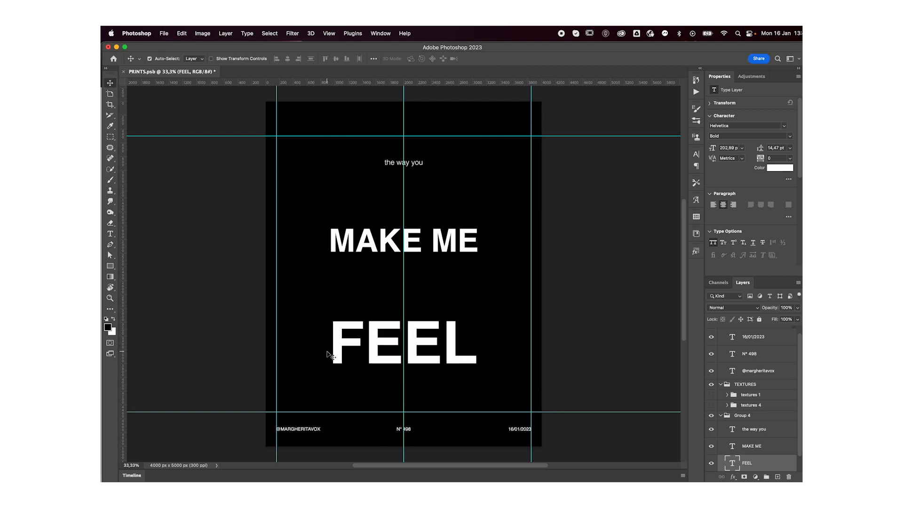
Move the MAKE ME and FEEL lines slightly upward together, and deselect them
shift+click(455, 245)
drag(465, 244, 465, 239)
click(598, 289)
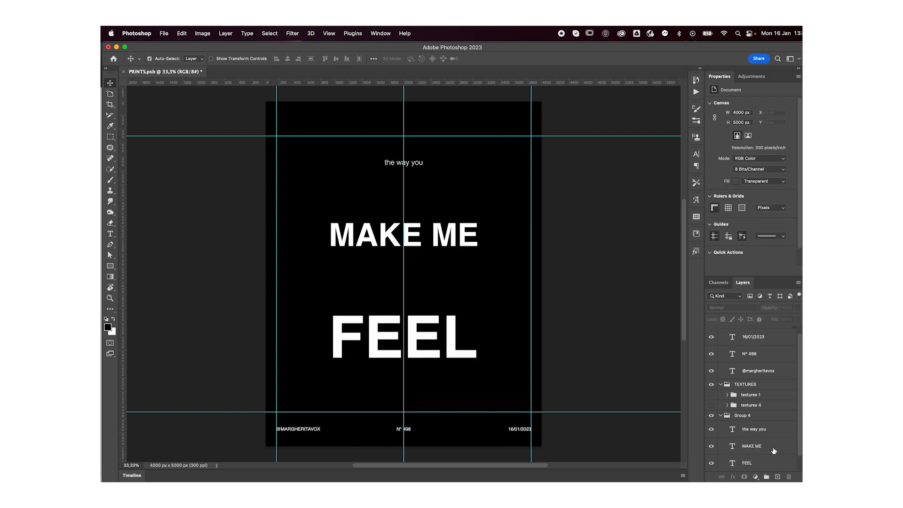
Group the MAKE ME and FEEL layers and duplicate the group
click(773, 450)
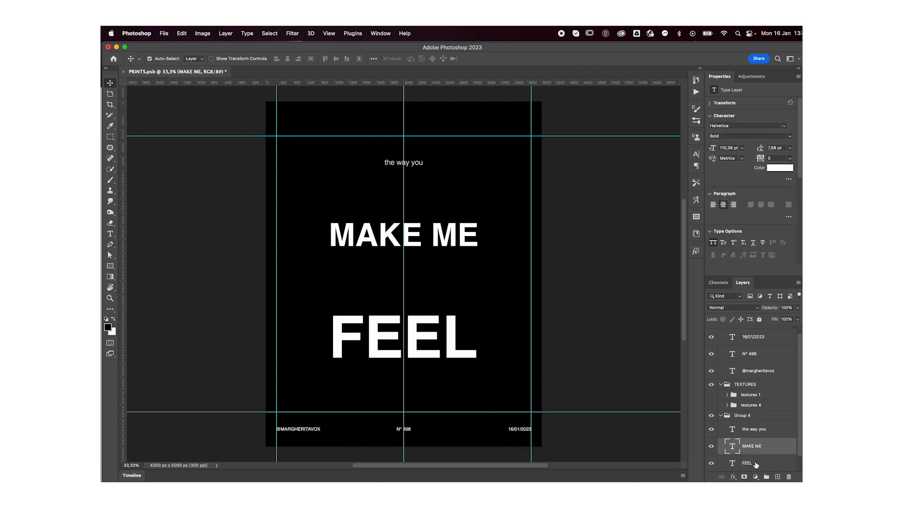
shift+click(756, 465)
key(super+g)
key(super+j)
Convert MAKE ME in the duplicated group to a smart object and open it in Liquify with the Forward Warp tool
scroll(755, 452, down, 1)
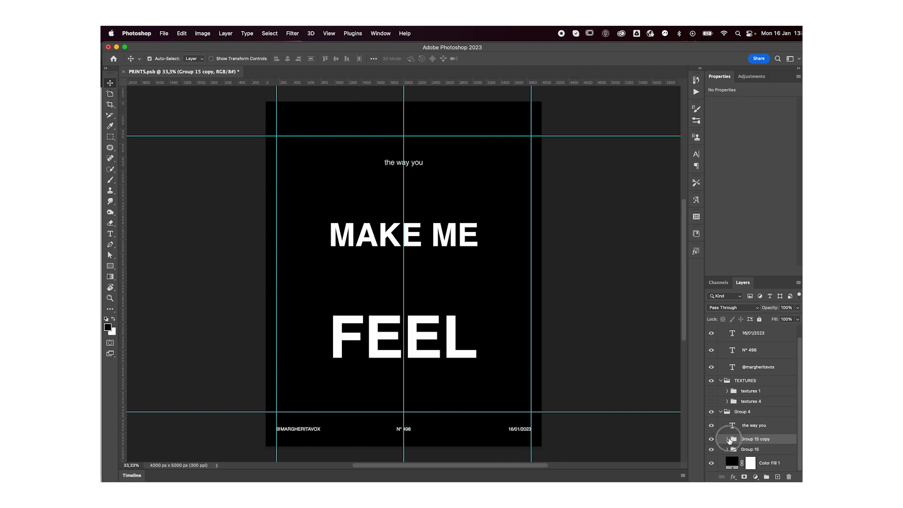
click(727, 439)
click(758, 453)
click(292, 33)
click(300, 114)
key(Return)
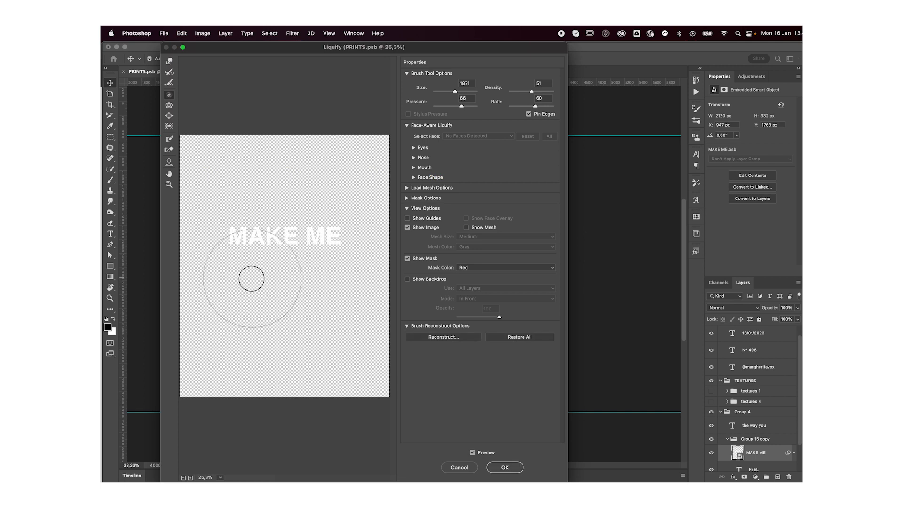
click(169, 61)
key(super+space)
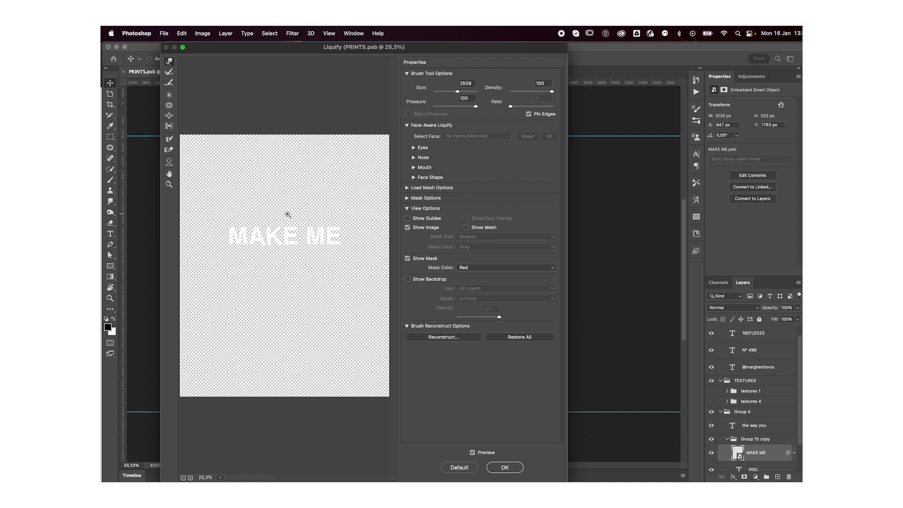
Reduce the warp brush to about 894 and pull the MAKE ME letters downward into long drips, applying the Liquify filter
drag(323, 278, 244, 274)
mouse_move(235, 239)
mouse_down()
mouse_move(237, 301)
mouse_move(240, 241)
mouse_move(239, 334)
mouse_move(239, 257)
mouse_move(236, 301)
mouse_up()
drag(260, 254, 264, 328)
mouse_move(292, 250)
mouse_down()
mouse_move(292, 332)
mouse_move(281, 341)
mouse_move(282, 271)
mouse_move(278, 363)
mouse_up()
drag(329, 248, 316, 359)
drag(324, 266, 317, 348)
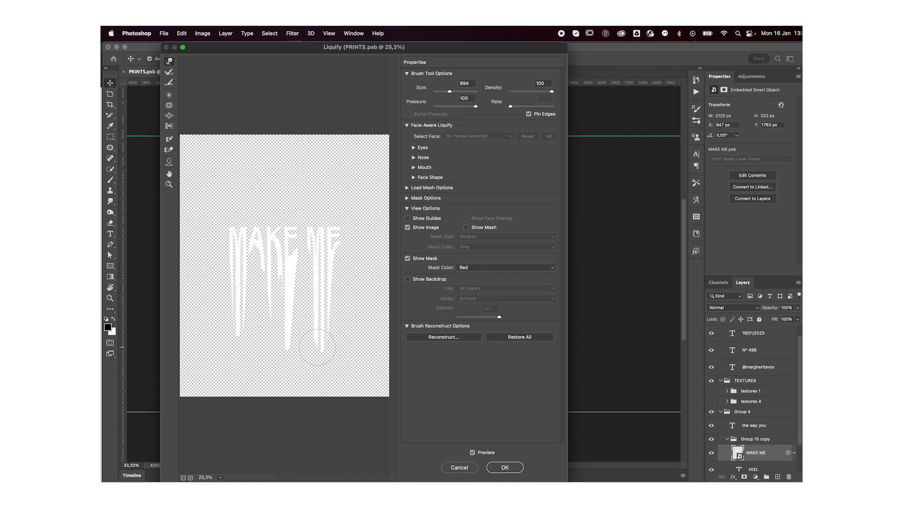
key(Return)
Convert the duplicated group's FEEL layer to a smart object and open it in Liquify
click(794, 441)
click(760, 457)
click(292, 33)
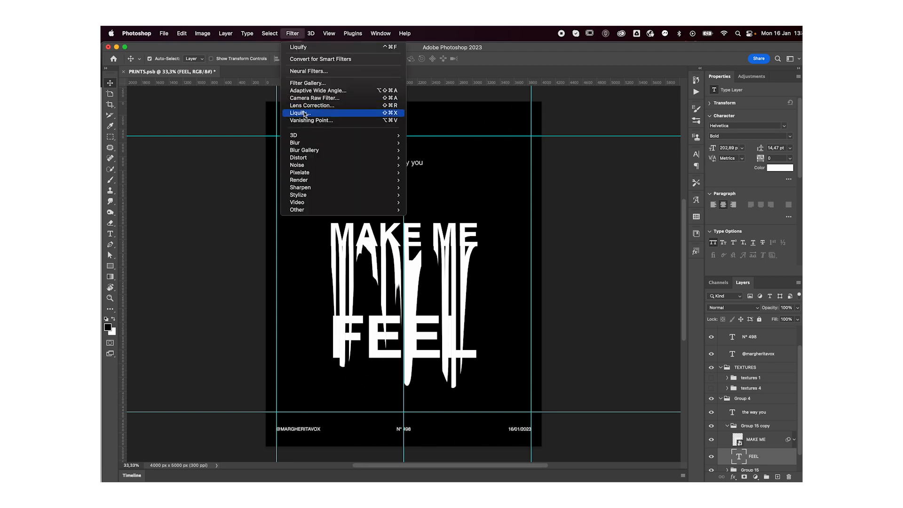
click(305, 117)
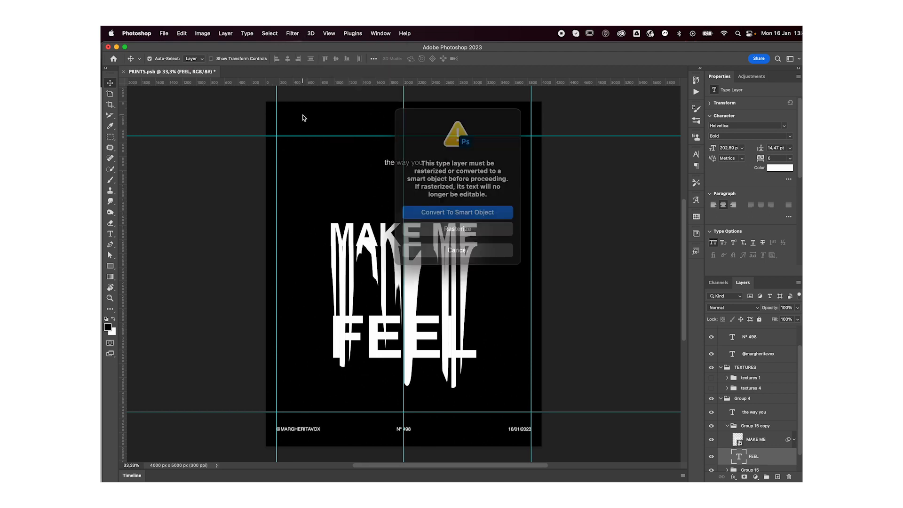
click(458, 209)
Stretch the tops of all four FEEL letters upward into tall spikes, apply Liquify, and collapse the layer's smart filter list
drag(241, 286, 242, 201)
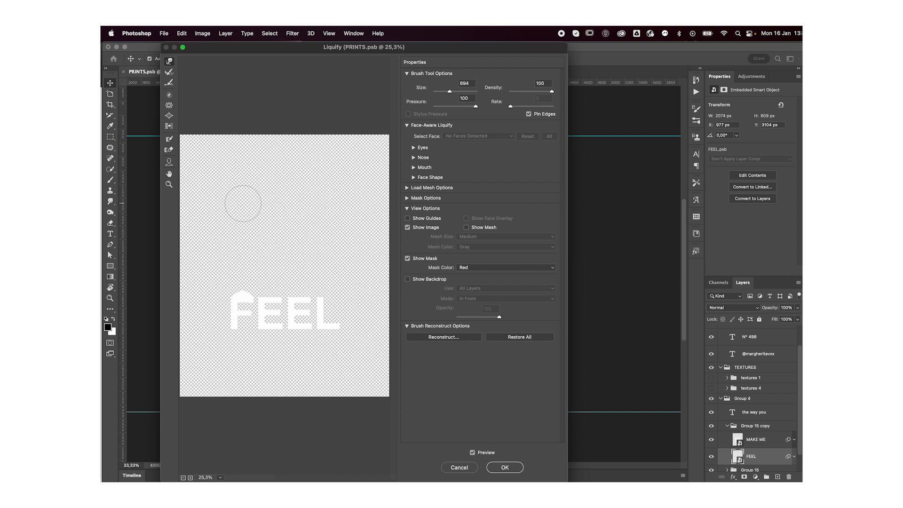
drag(240, 292, 234, 201)
drag(238, 255, 244, 155)
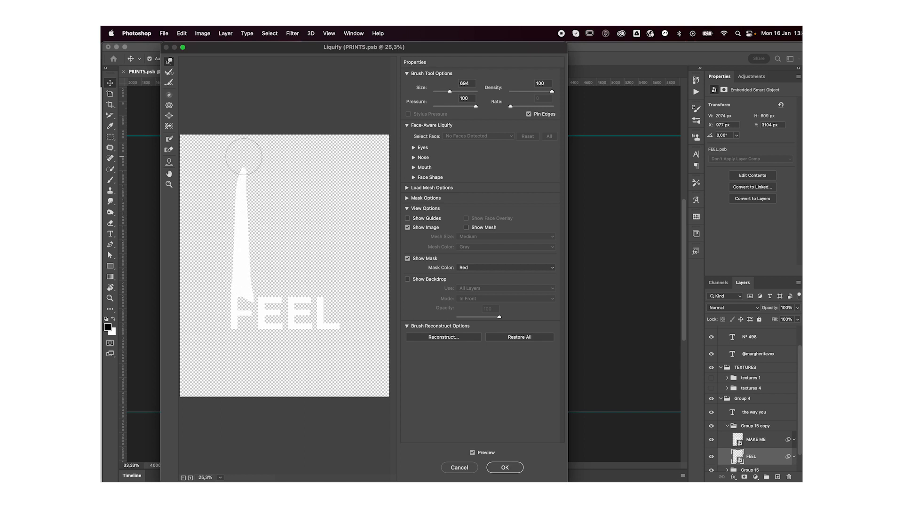
drag(272, 289, 274, 148)
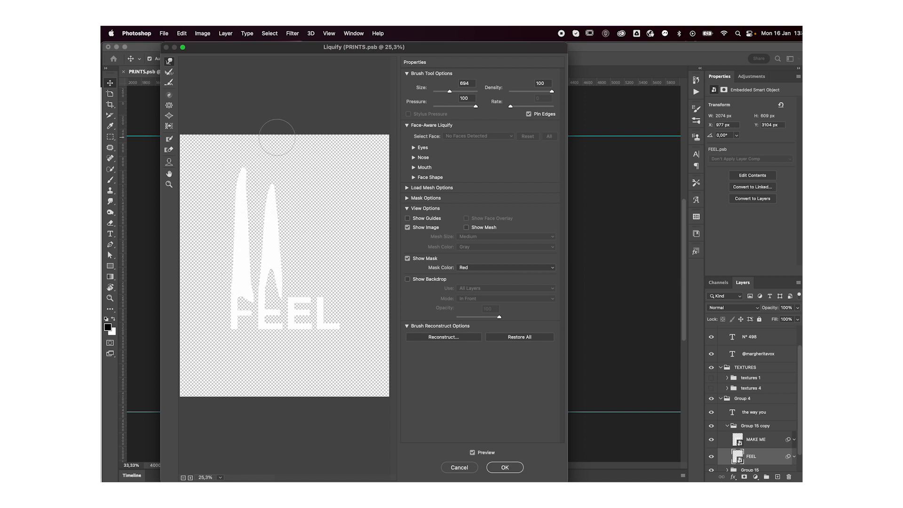
drag(306, 298, 307, 147)
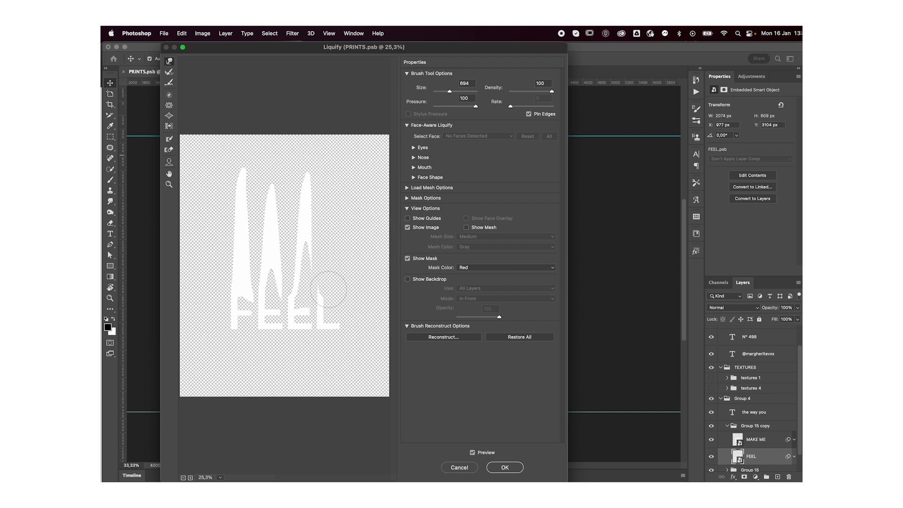
drag(329, 301, 332, 146)
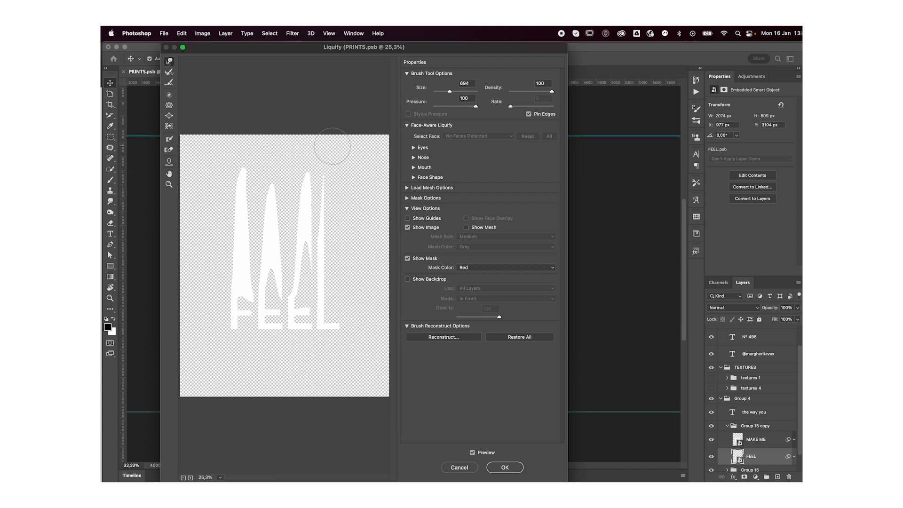
key(Return)
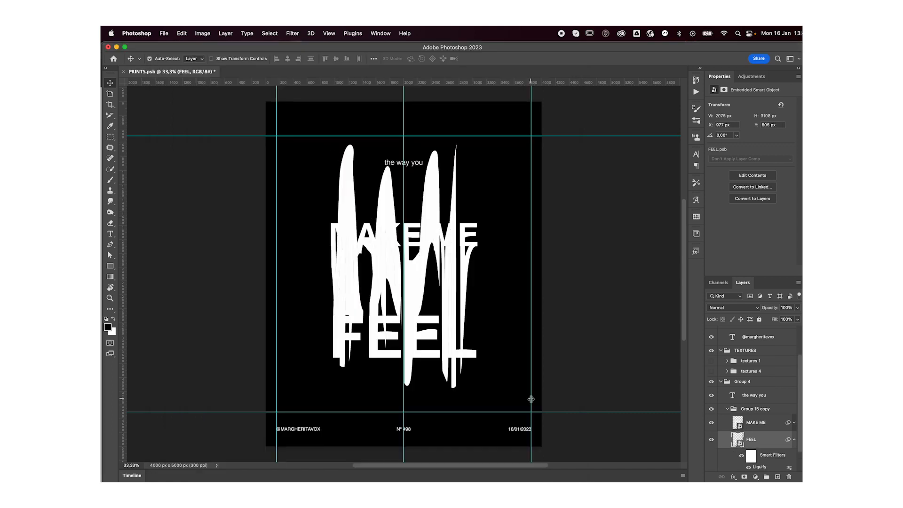
click(794, 440)
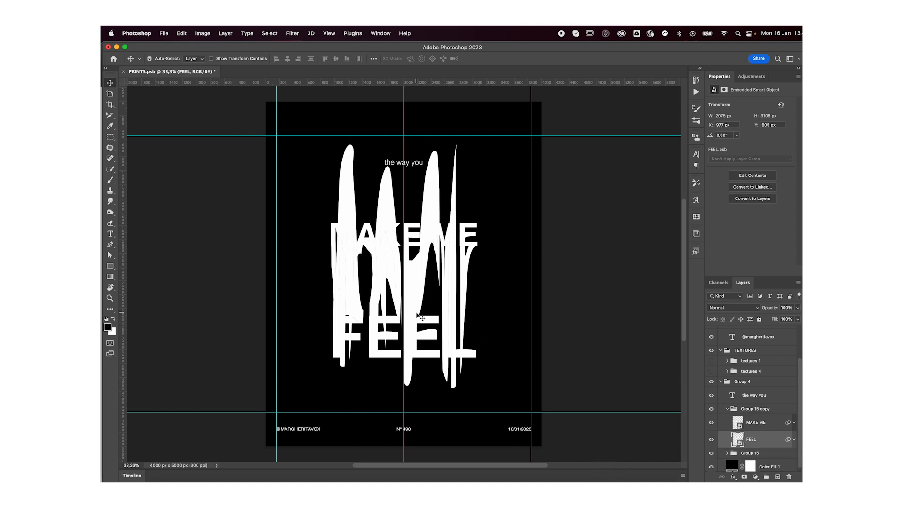
Hide the original Group 15 and spread the text by moving "the way you" and MAKE ME up and FEEL down
scroll(417, 314, down, 2)
drag(416, 190, 417, 184)
drag(420, 337, 420, 363)
drag(456, 247, 452, 220)
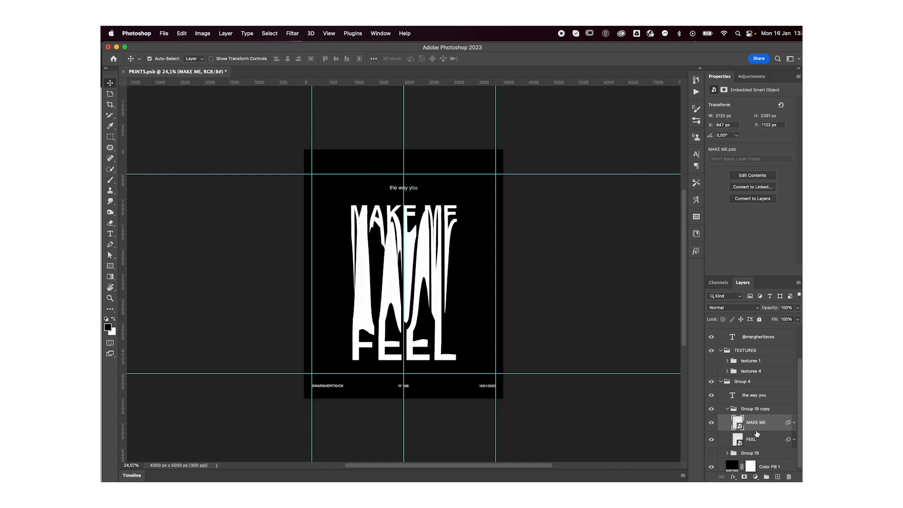
Duplicate the warped Group 15 copy and merge the duplicate into a single pixel layer
click(727, 409)
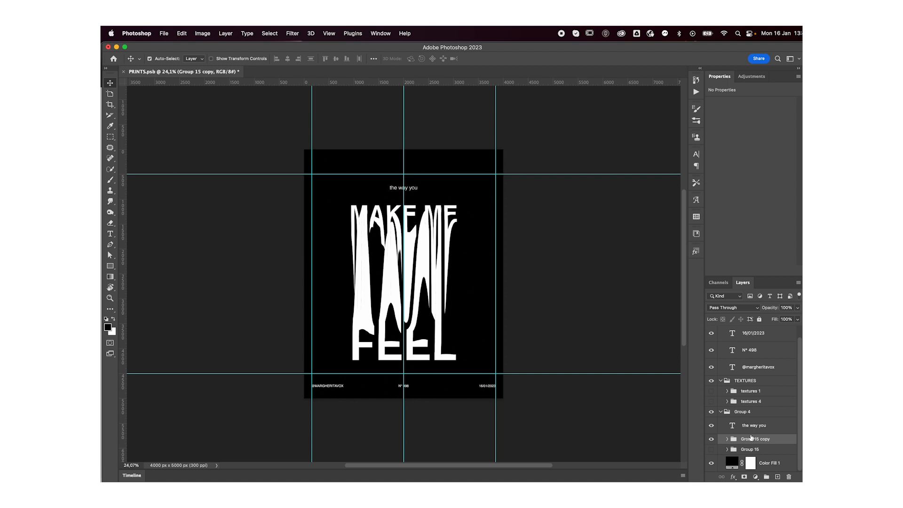
key(super+j)
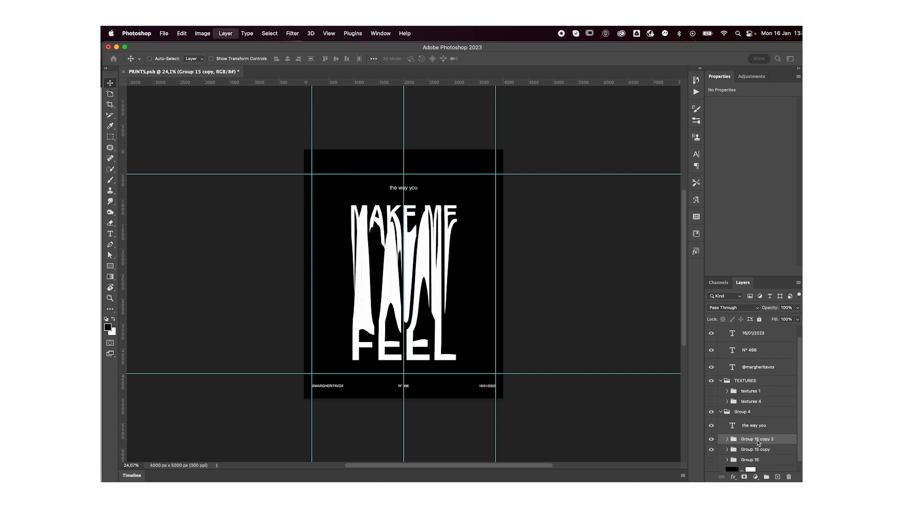
key(super+e)
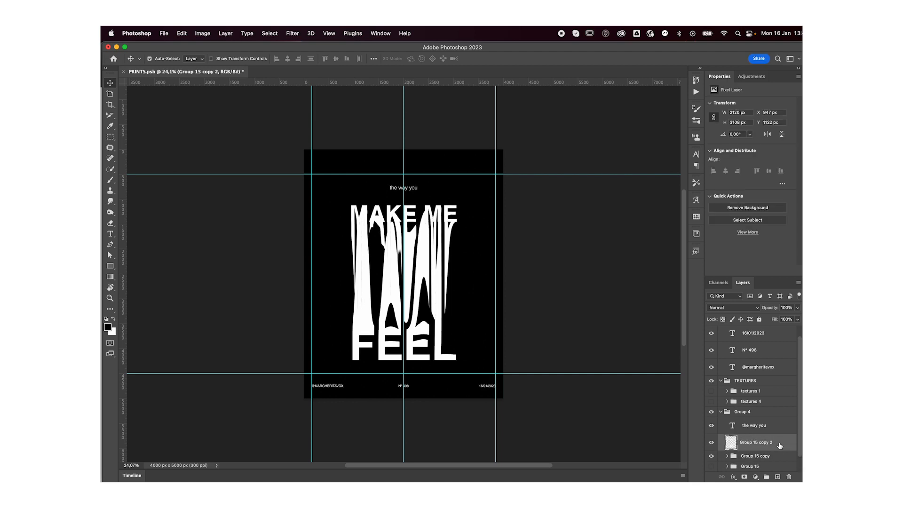
Try a Gaussian Blur with a 4-pixel radius on the merged text, hide the group beneath to compare, and undo it
click(296, 34)
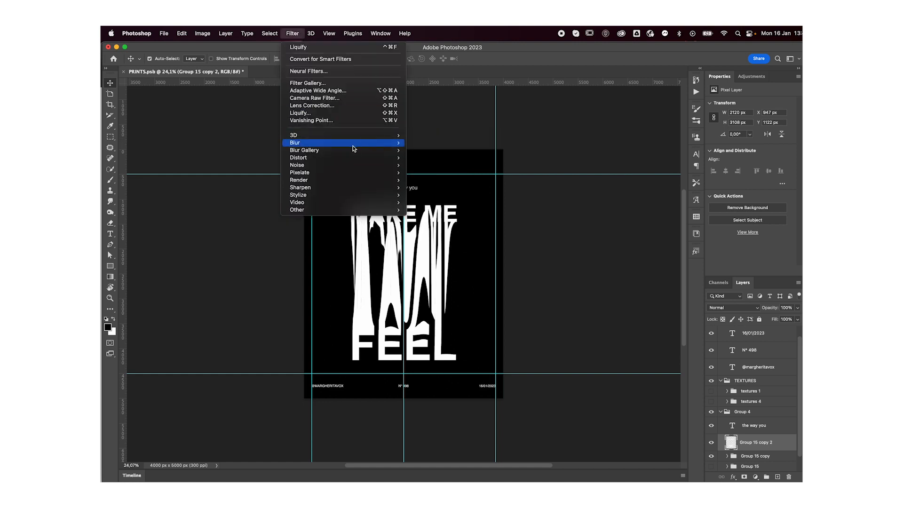
mouse_move(353, 143)
click(435, 173)
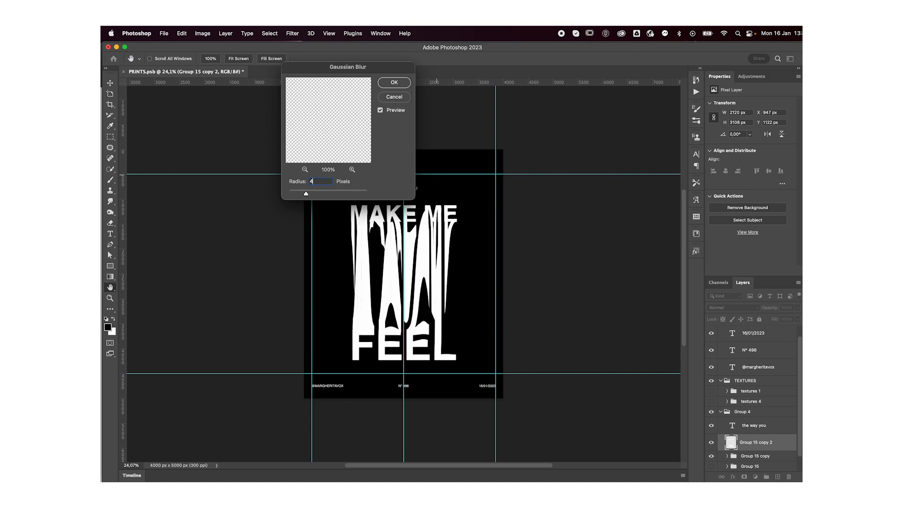
key(Return)
scroll(710, 440, down, 1)
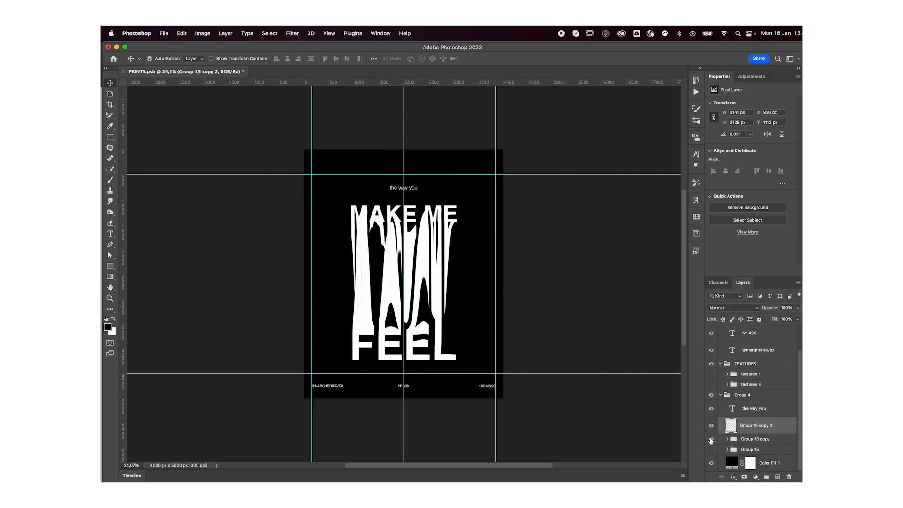
click(711, 439)
key(super+z)
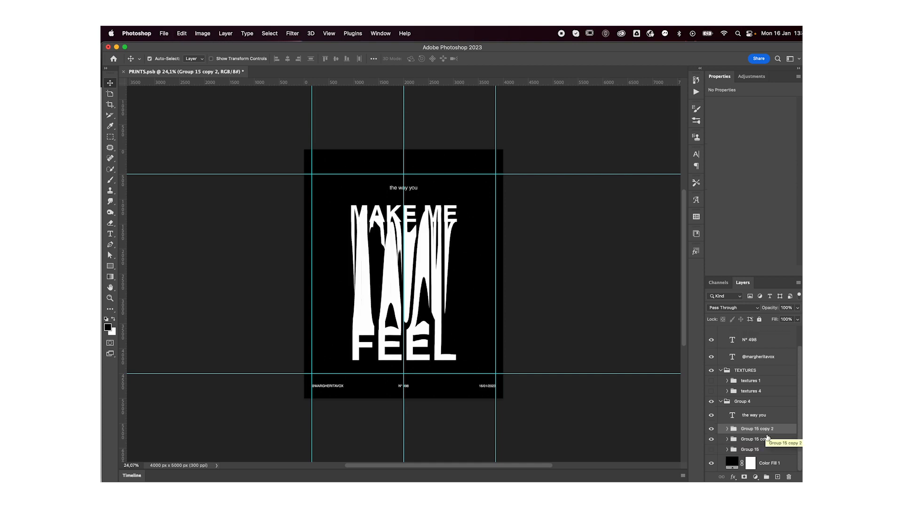
Try merging the duplicated group again, hide the group beneath to check it, and undo the changes
key(super+e)
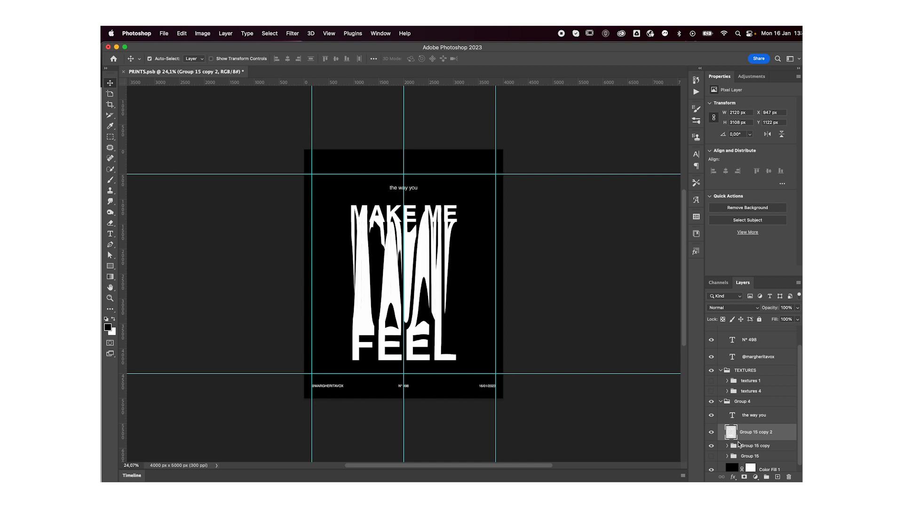
click(712, 446)
key(super+z)
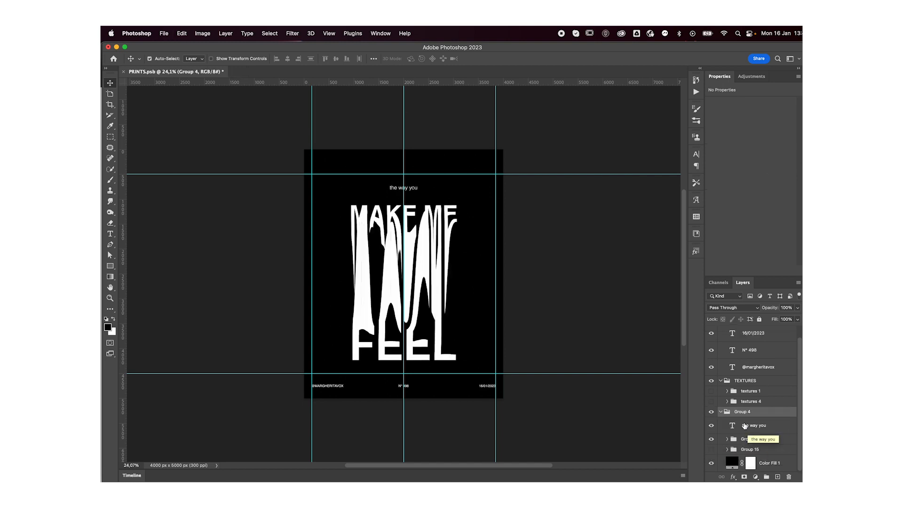
click(727, 439)
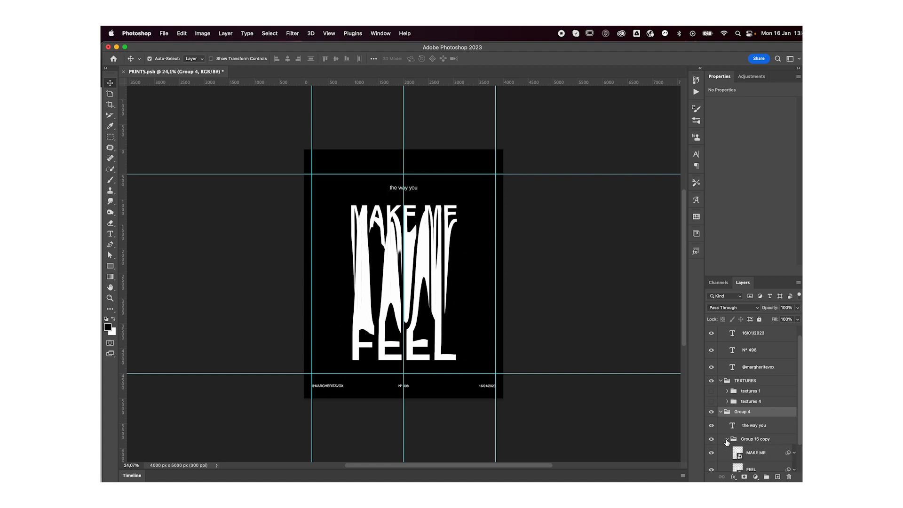
key(Delete)
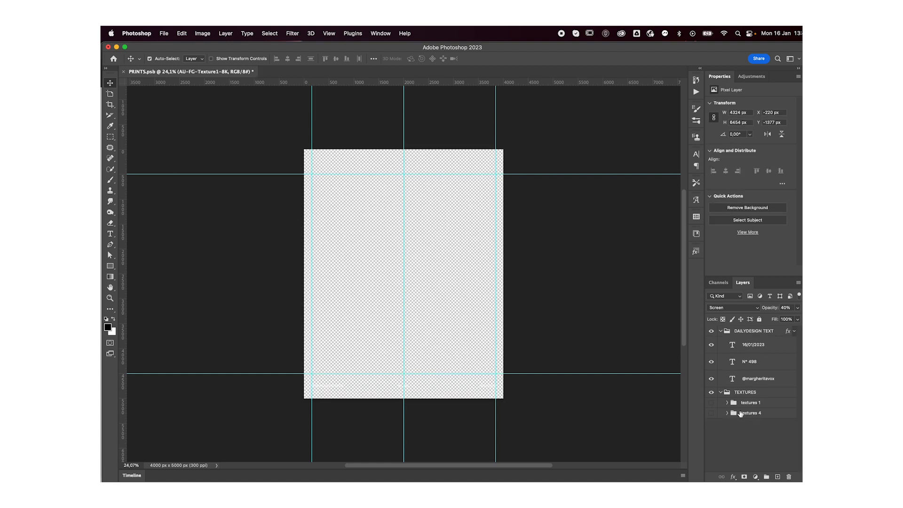
key(super+z)
click(721, 424)
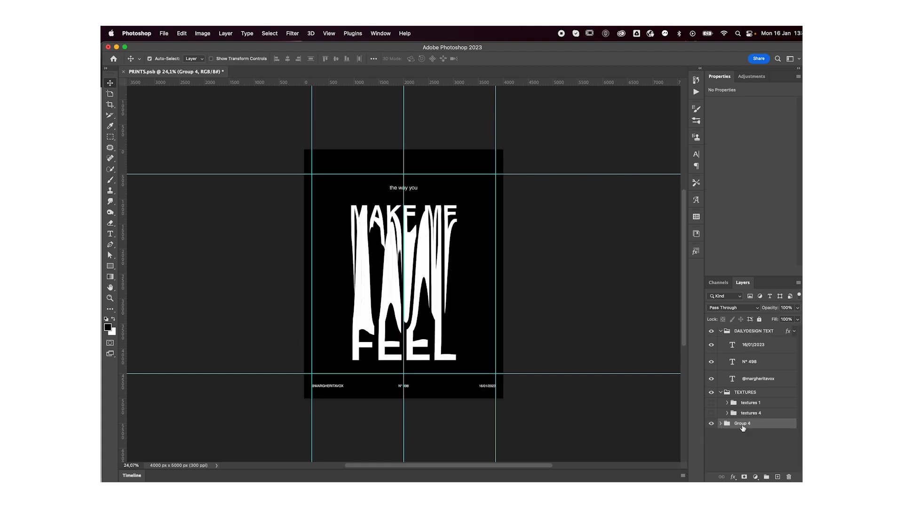
click(721, 424)
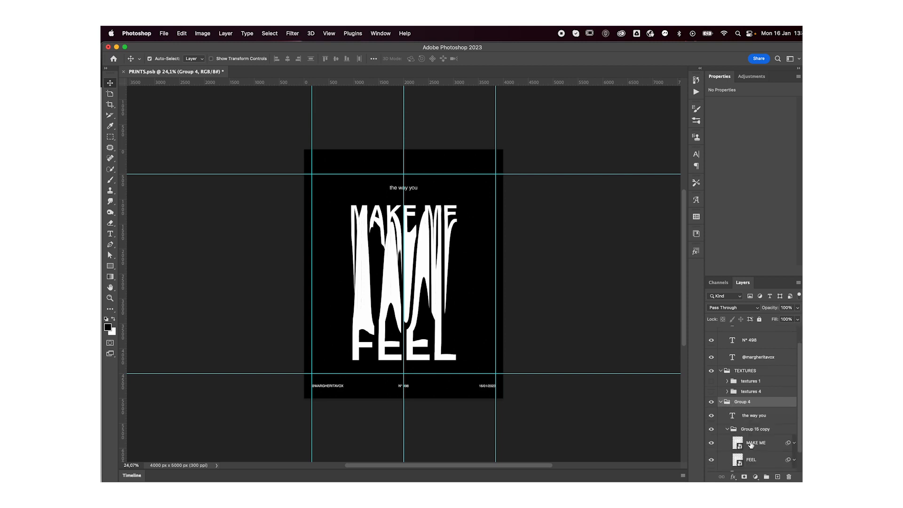
Try duplicating Group 15 copy and merging the duplicate into a single layer, toggling the group beneath to compare
scroll(750, 444, down, 2)
click(744, 395)
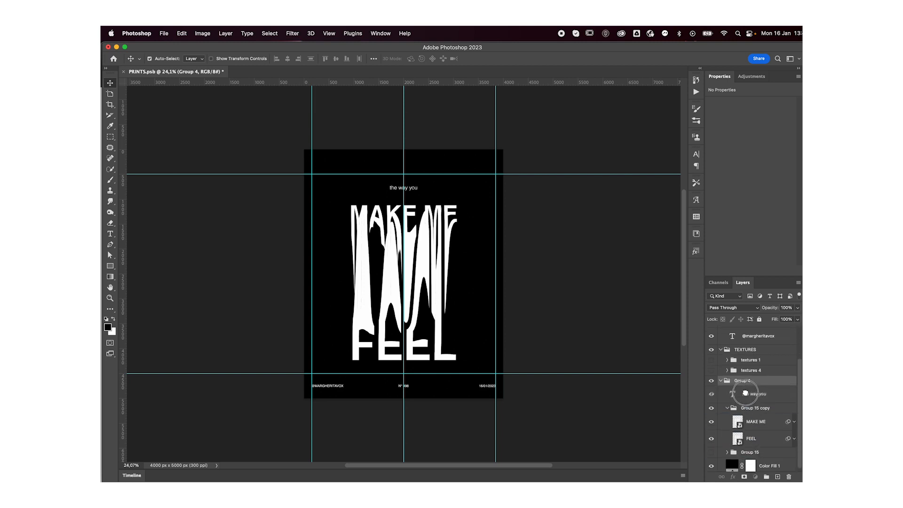
click(727, 408)
click(741, 437)
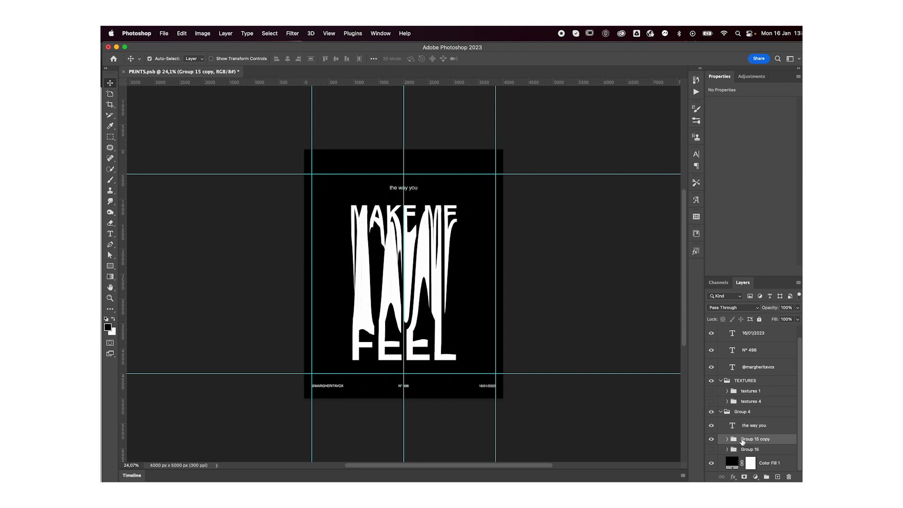
key(super+j)
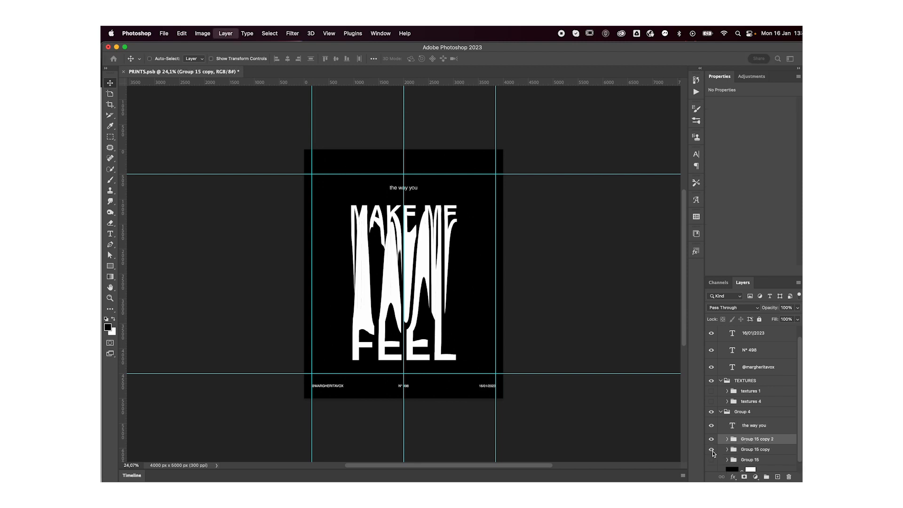
key(super+e)
click(711, 456)
click(711, 456)
click(727, 456)
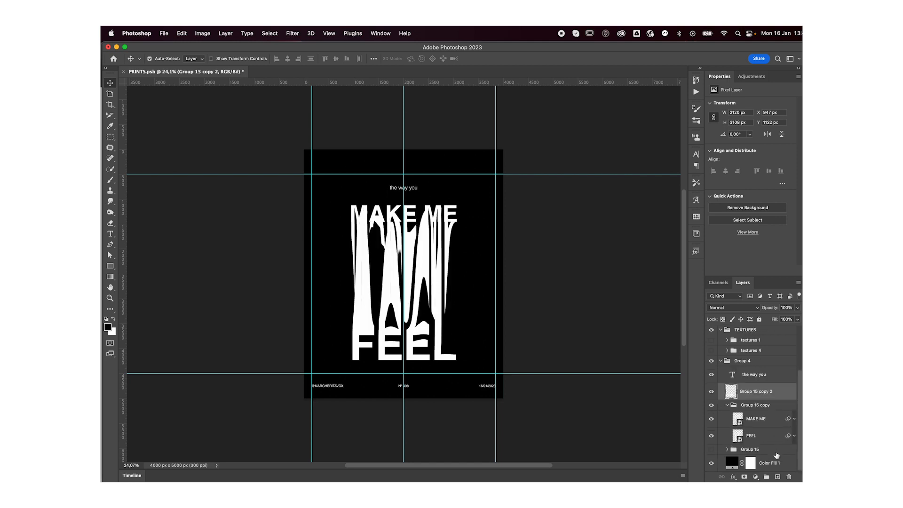
Check the merged duplicate on its own by hiding and showing Group 15 copy, and delete the merged layer
click(768, 441)
click(768, 419)
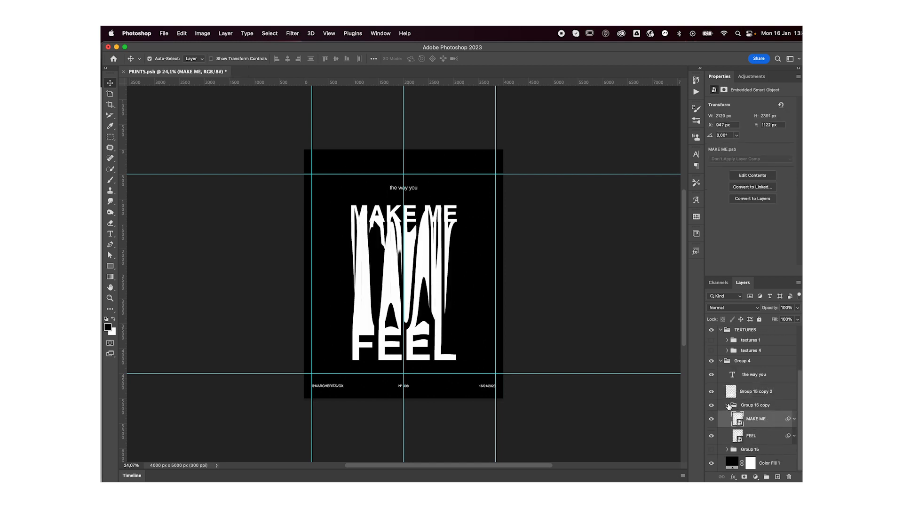
click(727, 406)
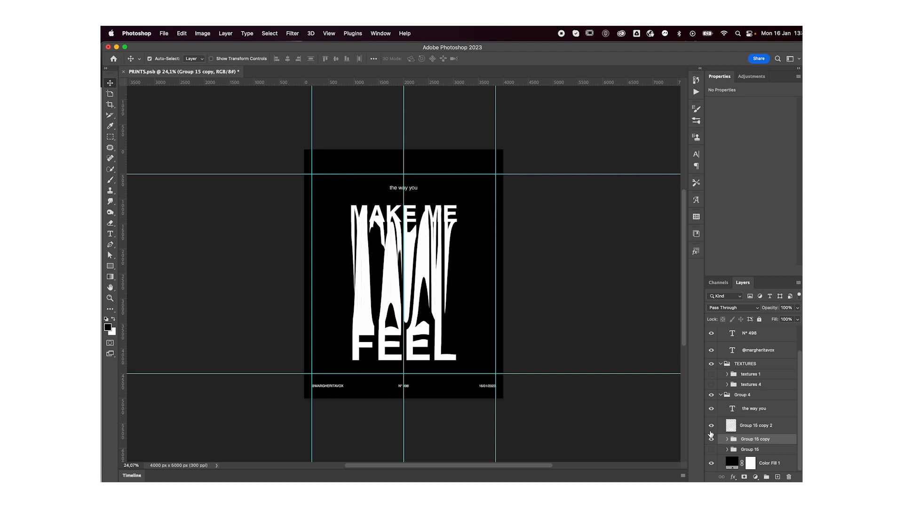
drag(710, 449, 712, 439)
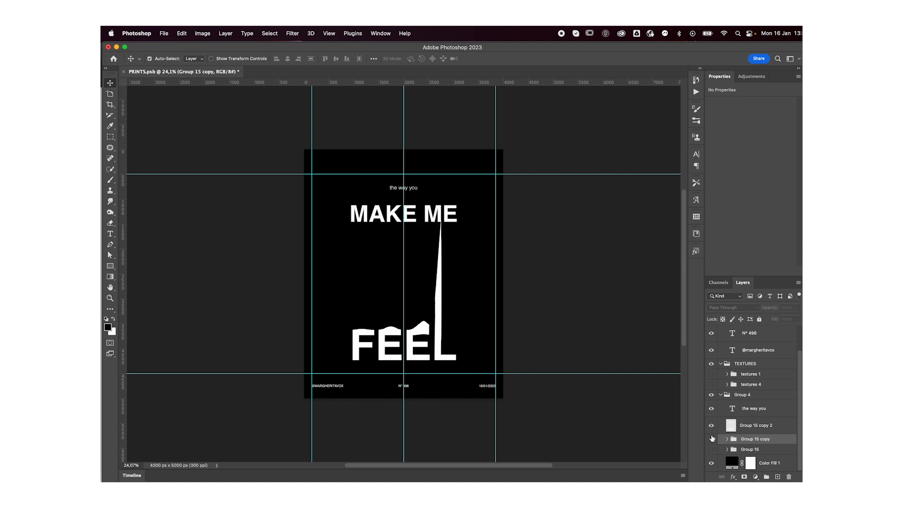
click(712, 438)
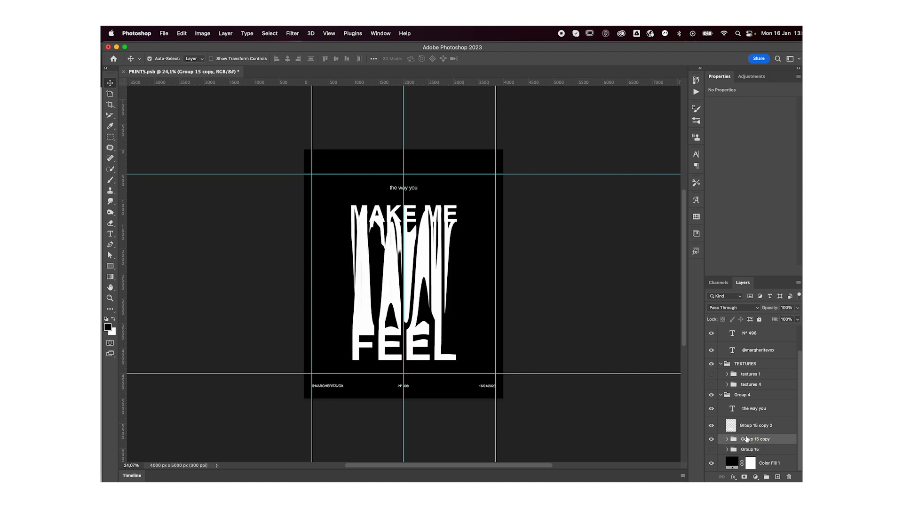
click(751, 425)
key(Delete)
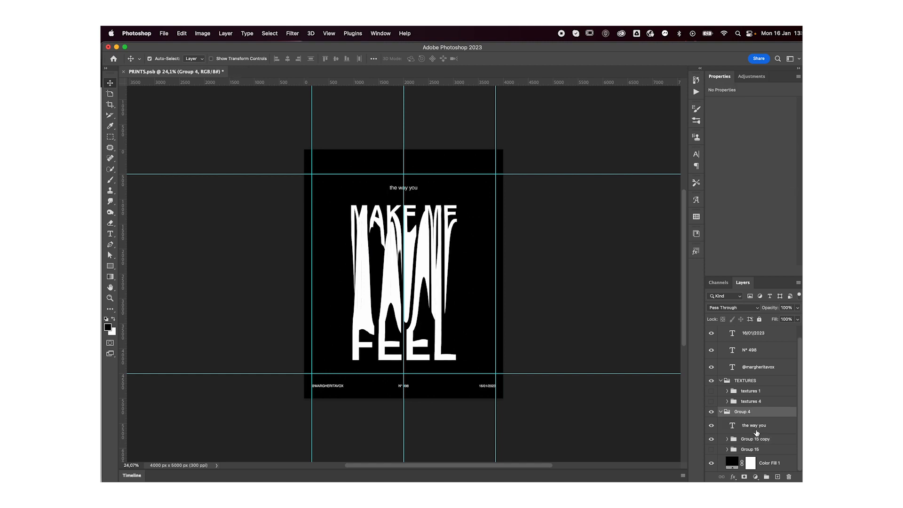
Rasterize the MAKE ME and FEEL smart objects inside Group 15 copy into pixel layers
click(751, 441)
click(727, 439)
click(752, 449)
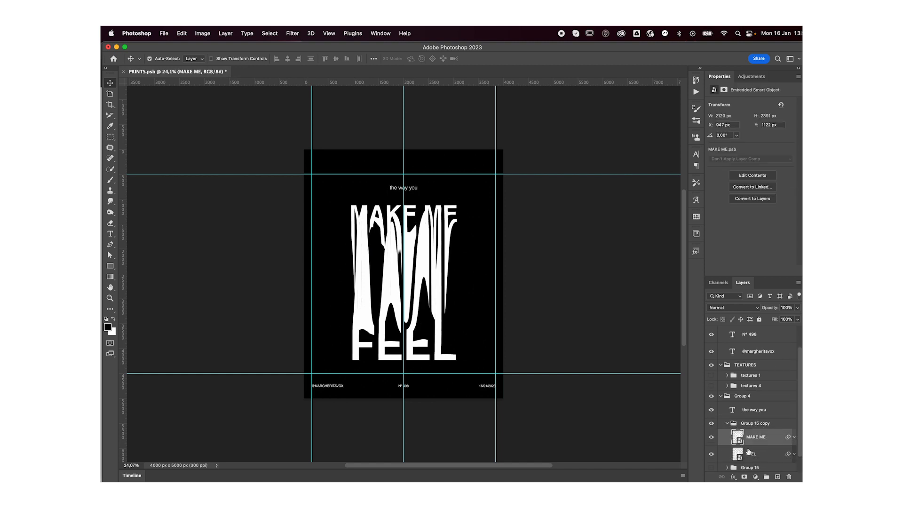
right_click(765, 424)
scroll(705, 441, down, 5)
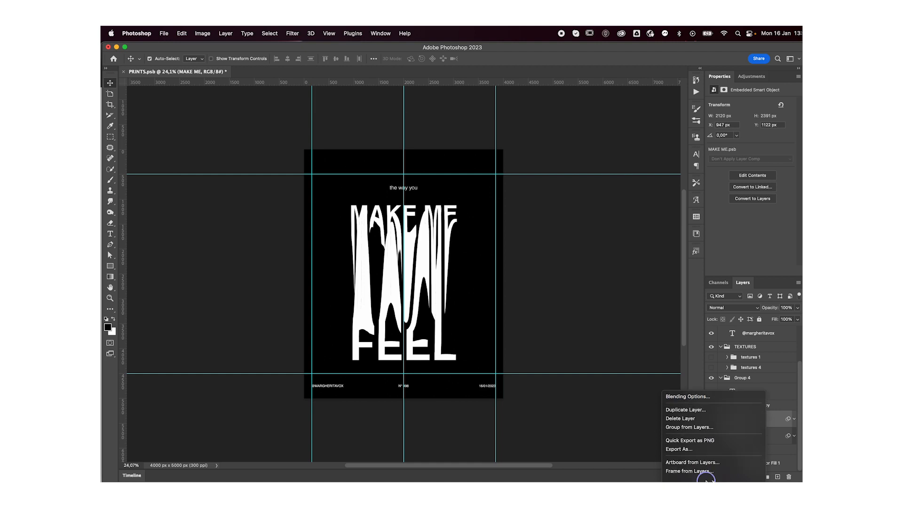
click(689, 406)
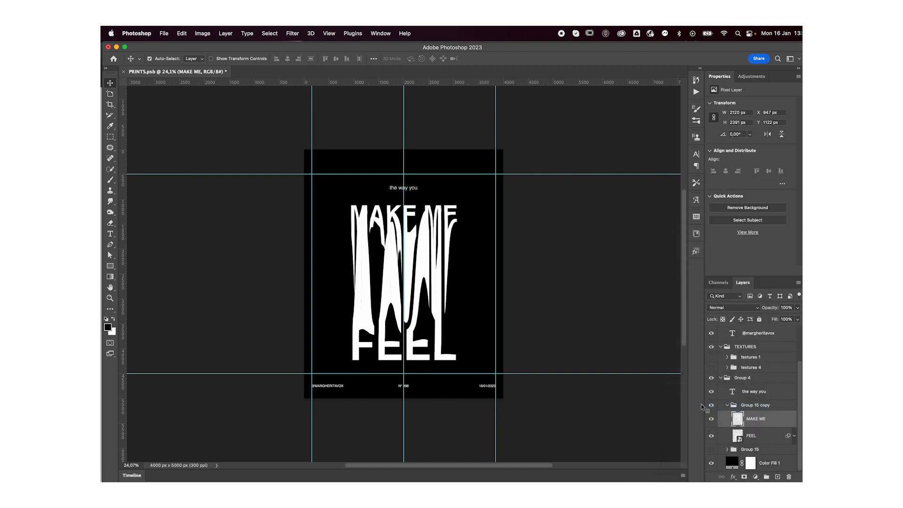
click(768, 436)
right_click(768, 437)
scroll(703, 452, down, 5)
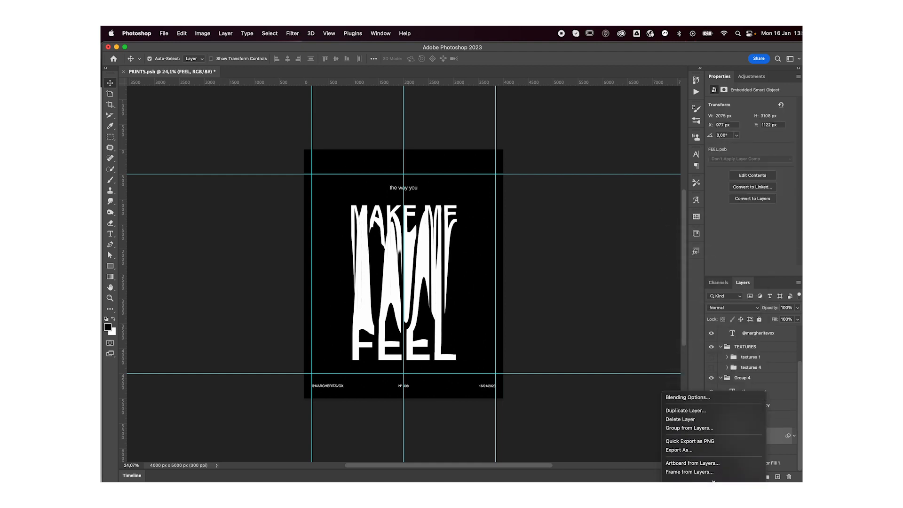
click(689, 399)
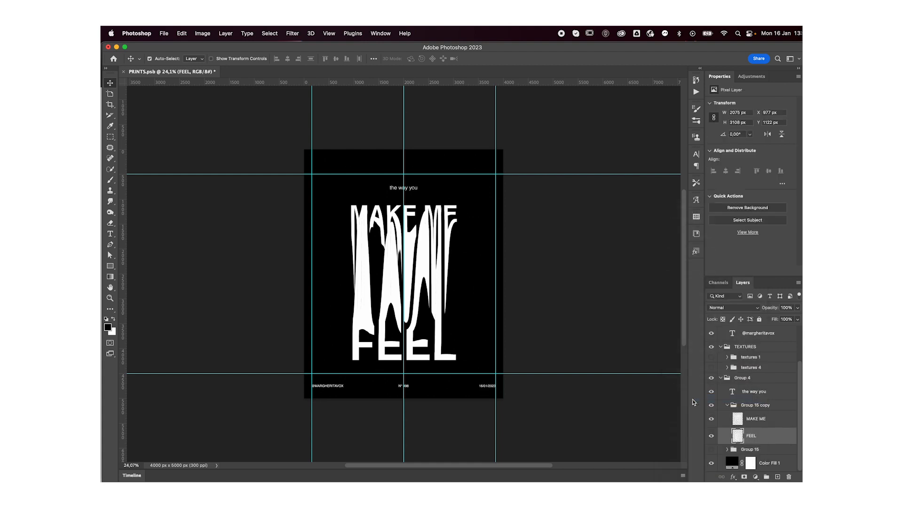
Merge a duplicate of Group 15 copy with the source group hidden, and move the "the way you" text layer above Group 4
click(727, 405)
key(super+j)
key(super+e)
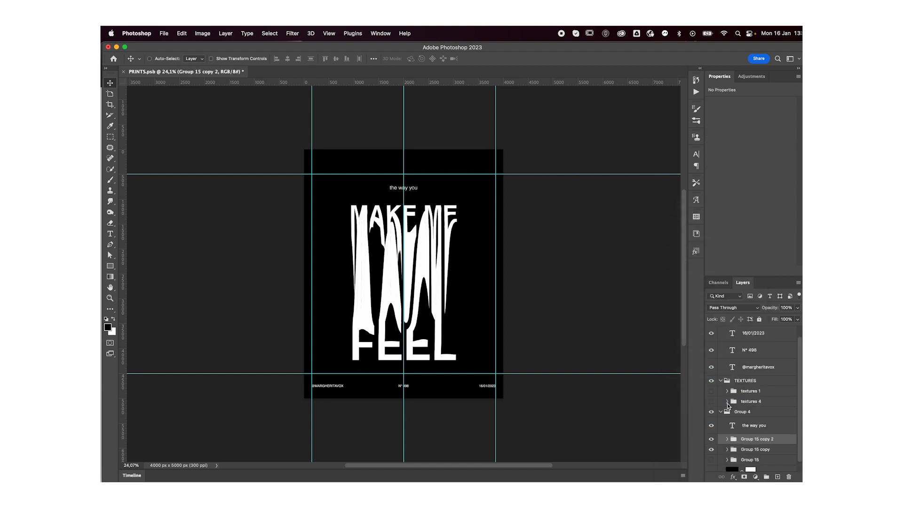
click(710, 457)
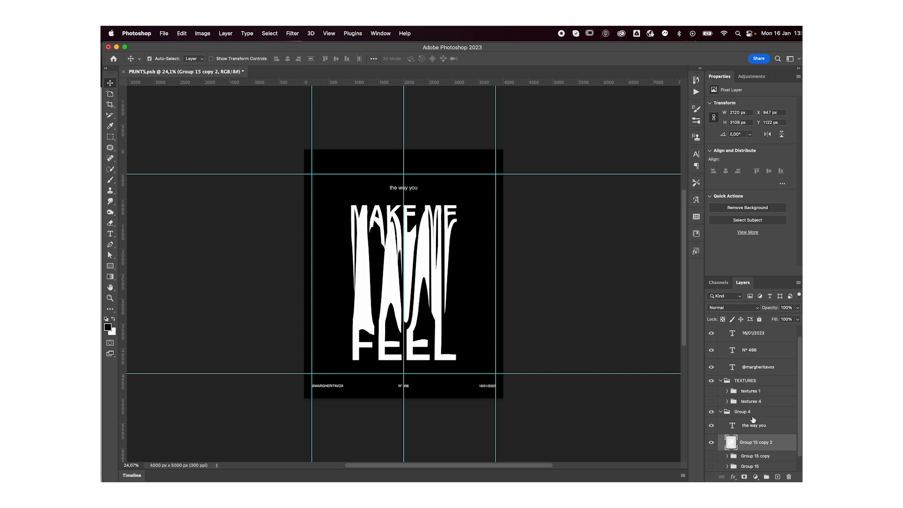
drag(753, 426, 751, 411)
Restrict the merged text layer to the blue channel by turning off R and G in its blending options
click(751, 443)
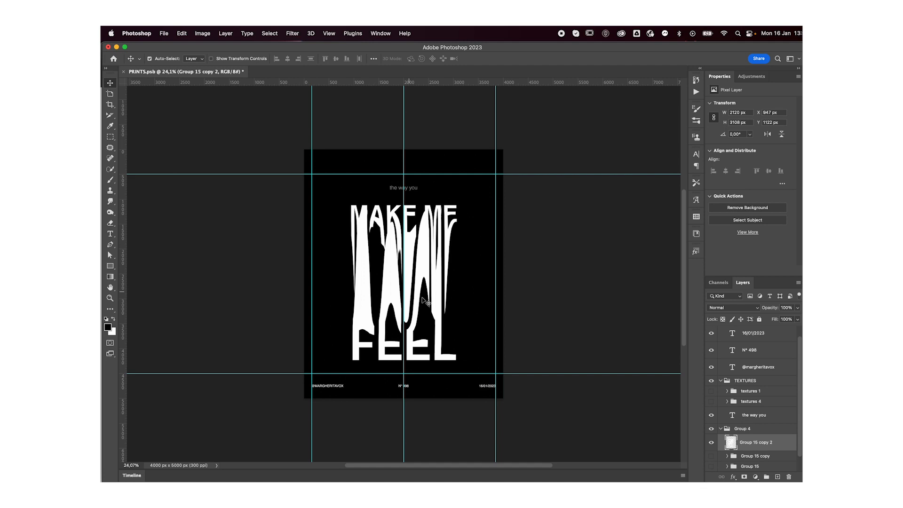
double_click(789, 444)
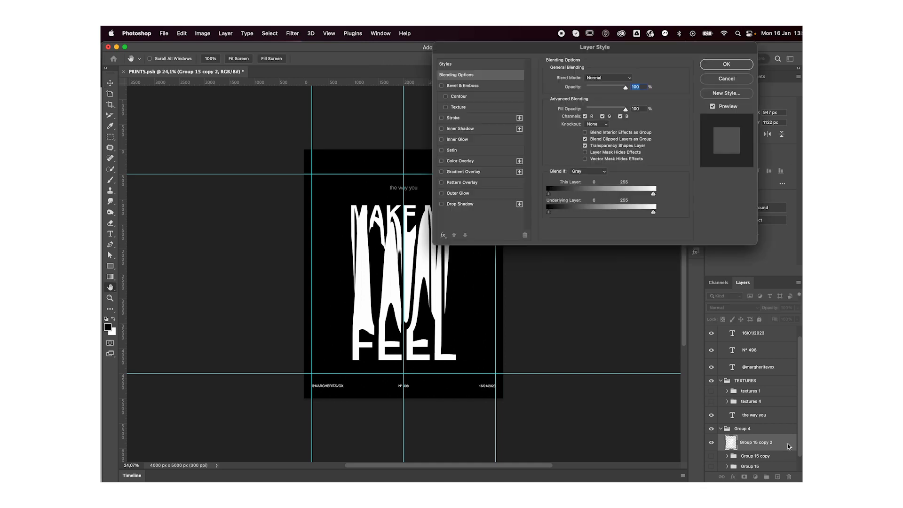
click(603, 116)
click(585, 116)
key(Return)
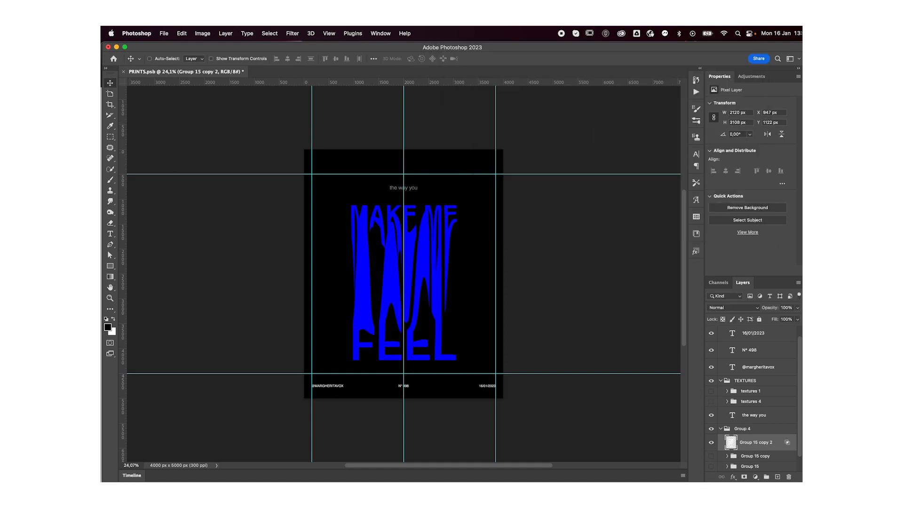
Duplicate the blue-channel text layer and set the copy's blending options to the G channel only
key(super+j)
double_click(781, 443)
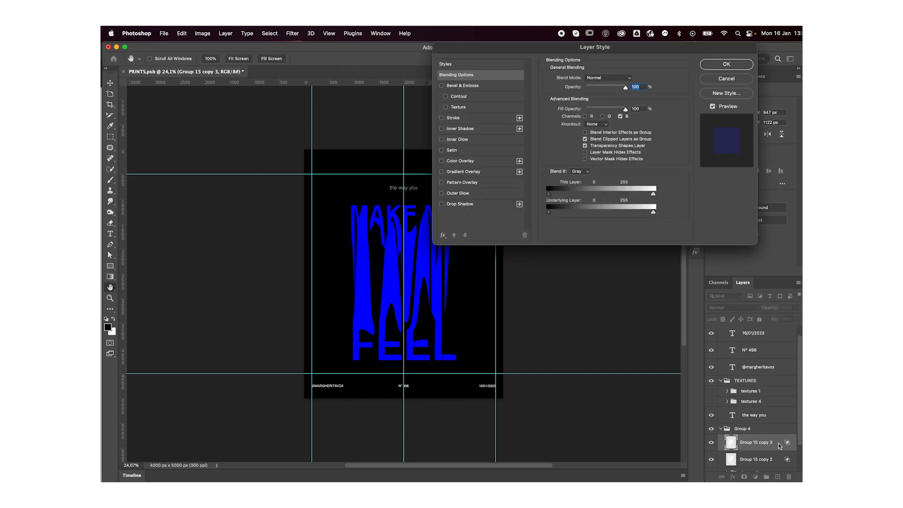
click(602, 117)
key(Return)
Duplicate the green-channel text layer and set the copy's blending options to the R channel only
key(super+j)
double_click(777, 445)
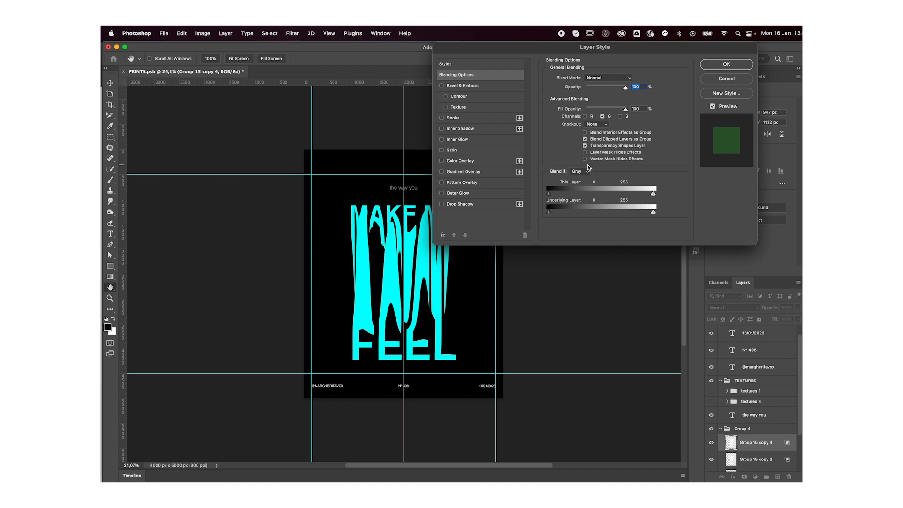
click(586, 117)
key(Return)
Twirl the middle of the red-channel text with Liquify, using the Twirl tool with a brush size of 1871
click(291, 33)
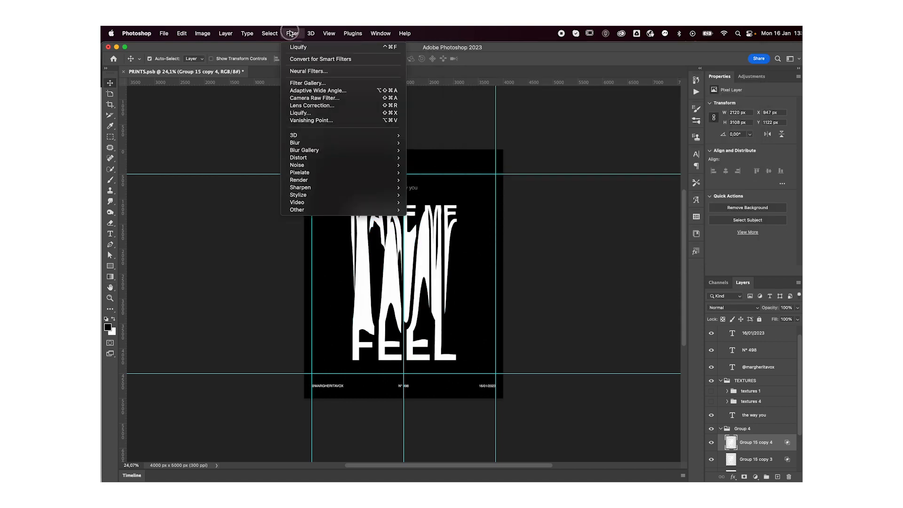
click(300, 114)
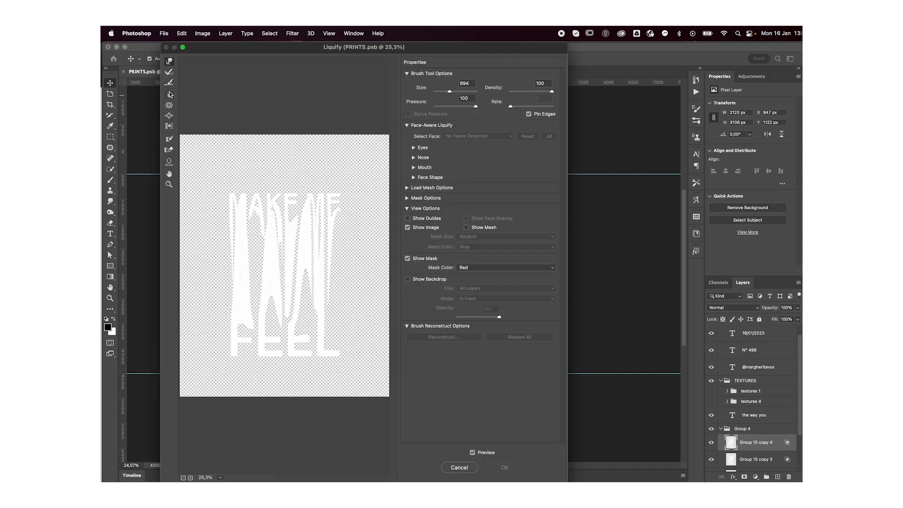
mouse_move(279, 276)
mouse_down()
mouse_move(289, 262)
mouse_move(250, 280)
mouse_move(282, 276)
mouse_up()
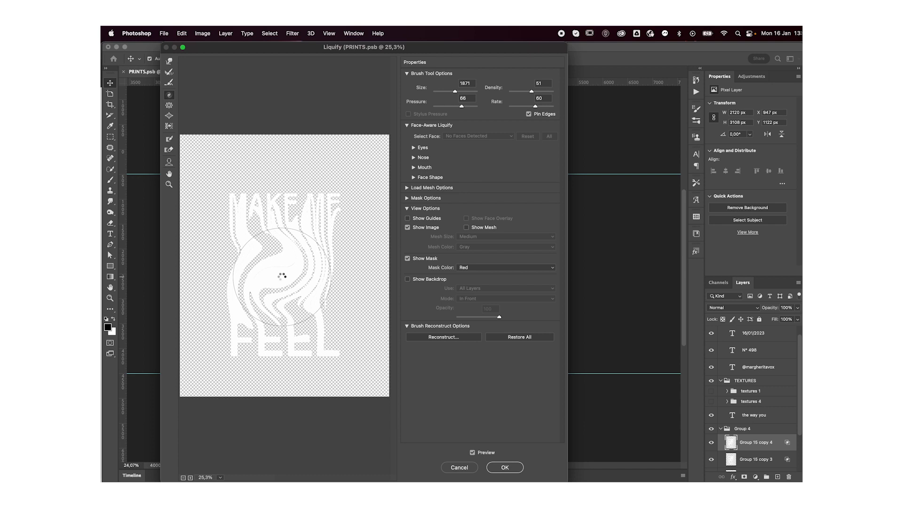
key(Return)
Twirl the middle of the green-channel text with Liquify so its swirl is offset from the red-channel one
click(750, 460)
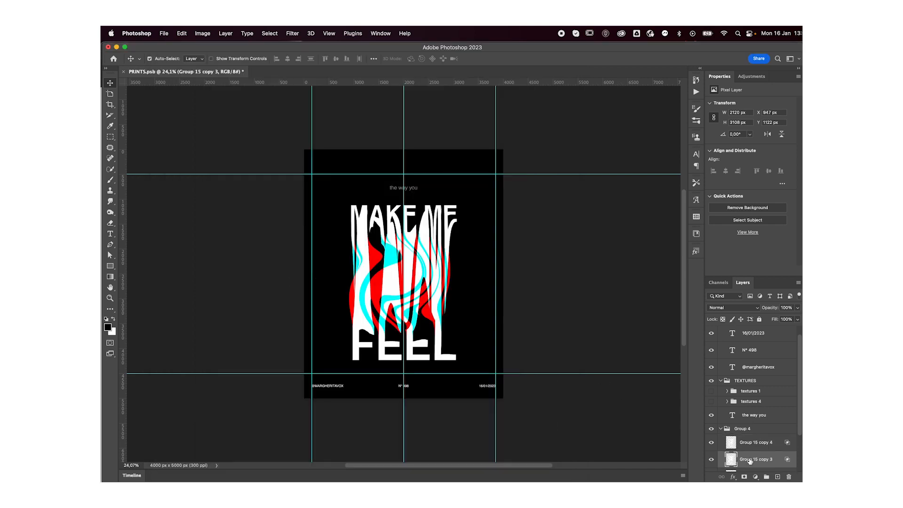
click(292, 33)
click(305, 113)
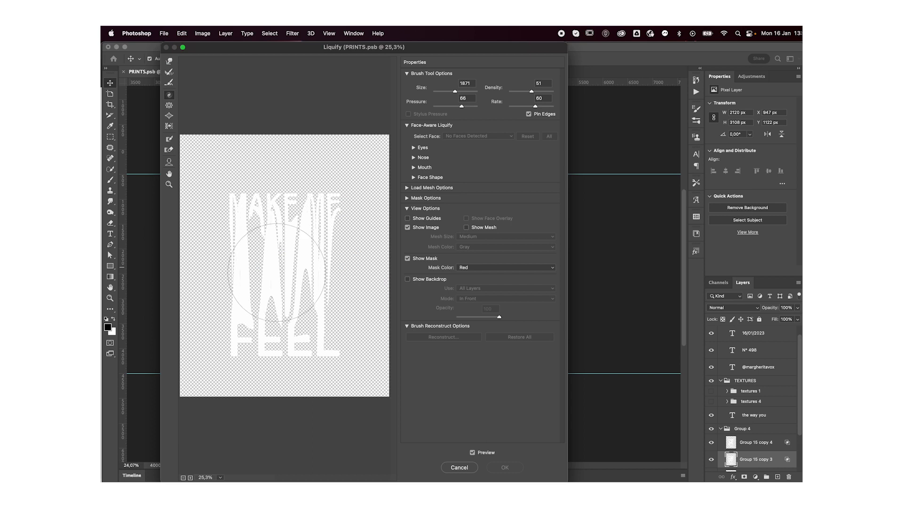
mouse_move(263, 263)
mouse_down()
mouse_move(280, 244)
mouse_move(279, 288)
mouse_move(291, 280)
mouse_move(268, 260)
mouse_move(289, 269)
mouse_move(270, 287)
mouse_move(236, 275)
mouse_move(245, 254)
mouse_move(204, 266)
mouse_move(205, 277)
mouse_move(301, 263)
mouse_move(332, 245)
mouse_move(322, 266)
mouse_move(246, 270)
mouse_move(282, 277)
mouse_up()
key(Return)
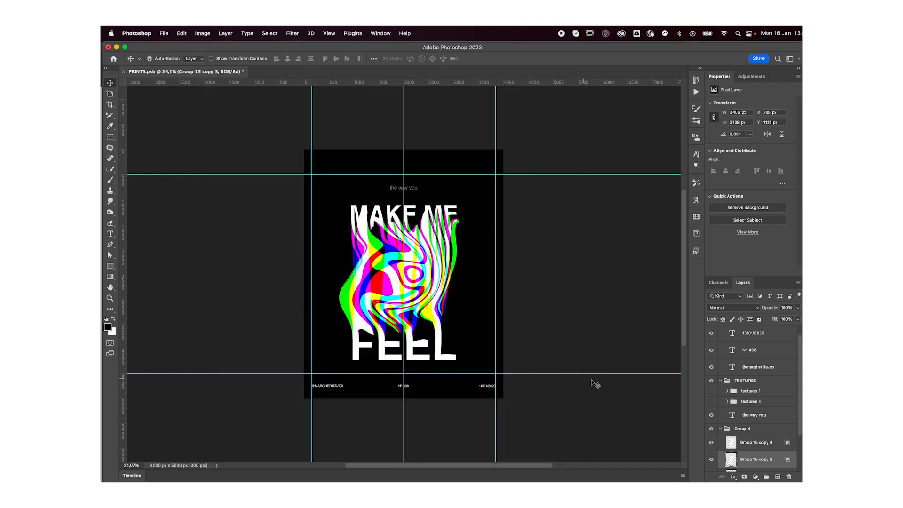
Twirl the middle of the blue-channel text with Liquify, extending the swirl toward FEEL
scroll(737, 430, down, 2)
click(773, 447)
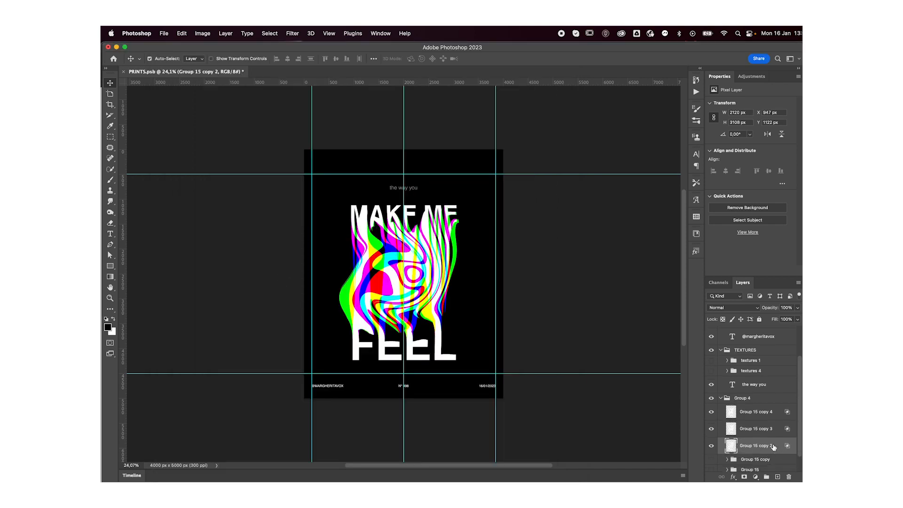
click(291, 33)
click(297, 114)
mouse_move(282, 263)
mouse_down()
mouse_move(269, 291)
mouse_move(266, 267)
mouse_move(335, 278)
mouse_move(342, 260)
mouse_move(333, 256)
mouse_move(288, 314)
mouse_move(208, 289)
mouse_move(271, 266)
mouse_move(315, 283)
mouse_move(265, 260)
mouse_move(224, 270)
mouse_move(247, 256)
mouse_move(298, 282)
mouse_up()
key(Return)
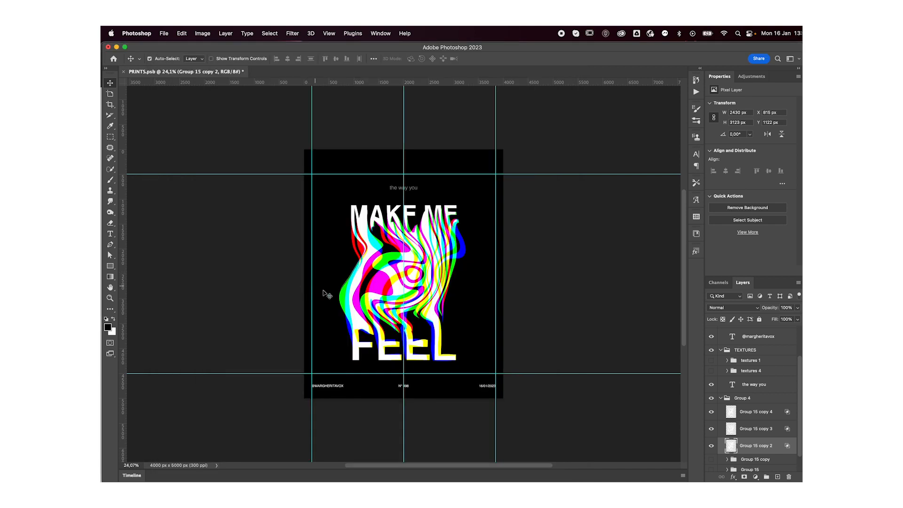
Group the three channel layers, merge a duplicate of the group into one pixel layer, and hide the group
shift+click(762, 413)
key(super+e)
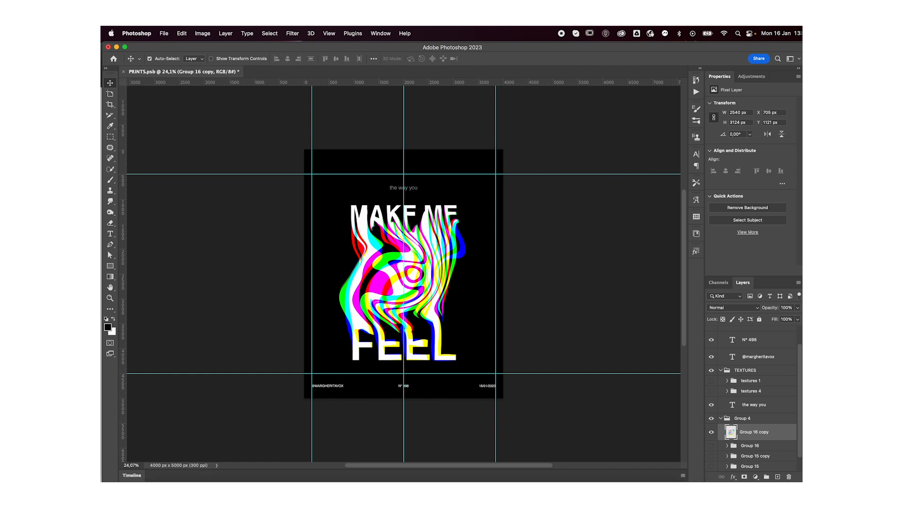
click(145, 474)
click(553, 196)
click(566, 345)
Copy the Texturelabs_Paper_128XL texture from textures 1 into Group 4 above the merged text, and keep the textures 1 group hidden
click(711, 381)
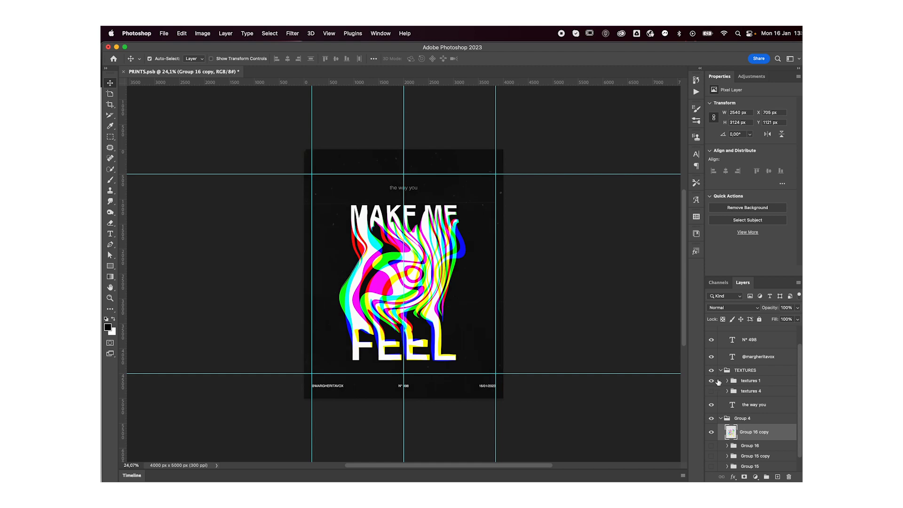
click(728, 382)
scroll(755, 385, down, 3)
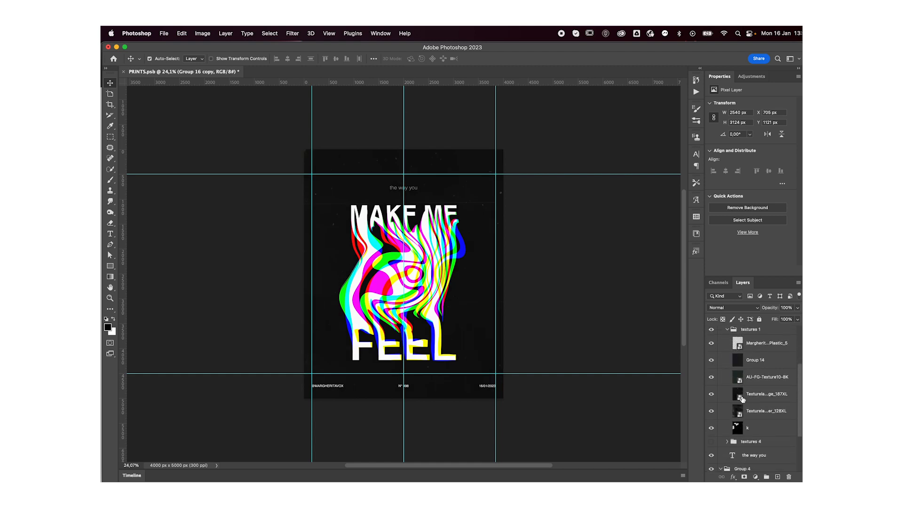
click(758, 387)
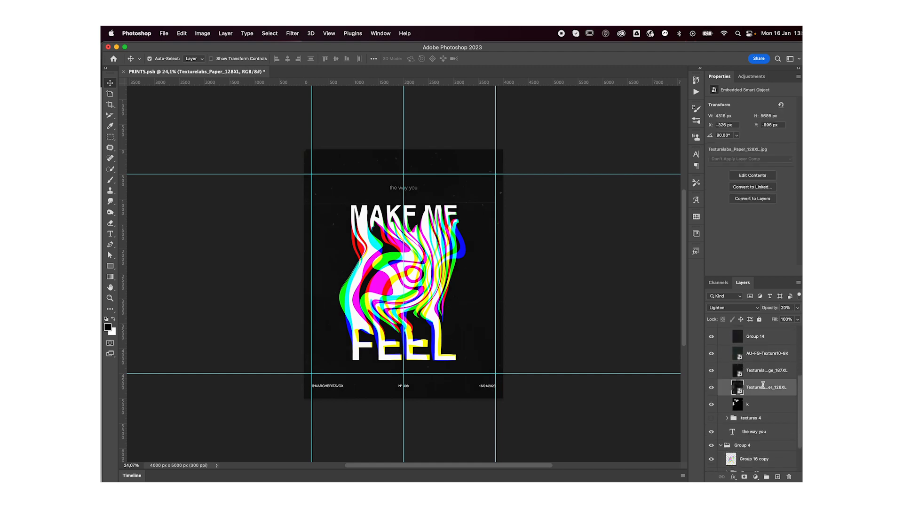
drag(788, 388, 736, 460)
scroll(734, 400, up, 3)
click(727, 371)
click(712, 371)
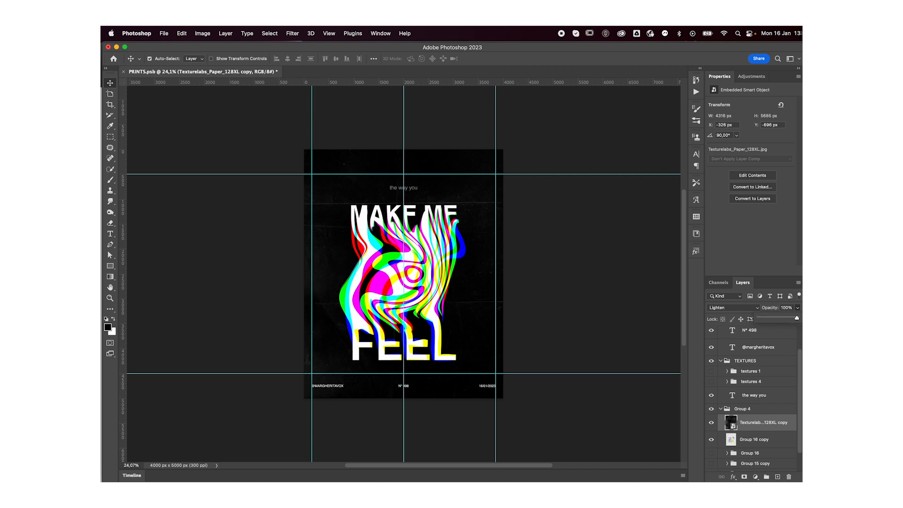
Set the paper texture copy's opacity to 100% and its blending mode to Normal
key(0)
click(732, 308)
click(719, 244)
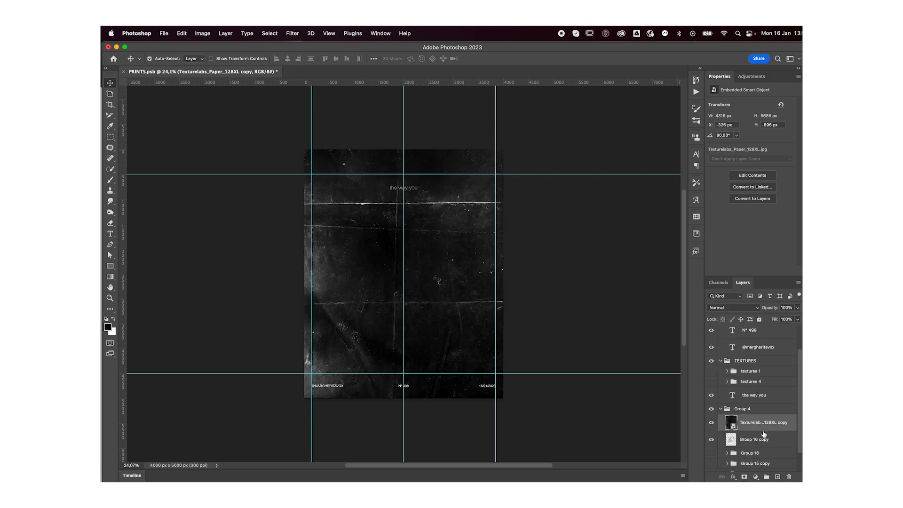
Tint the paper texture golden brown with a Color Balance adjustment and merge the adjustment with the texture
click(750, 77)
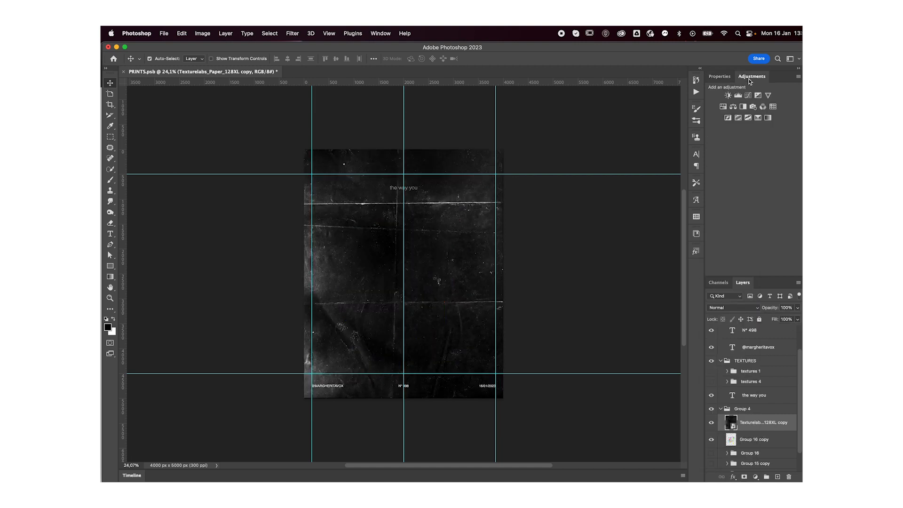
click(732, 107)
drag(739, 124, 792, 123)
drag(732, 137, 712, 154)
key(super+e)
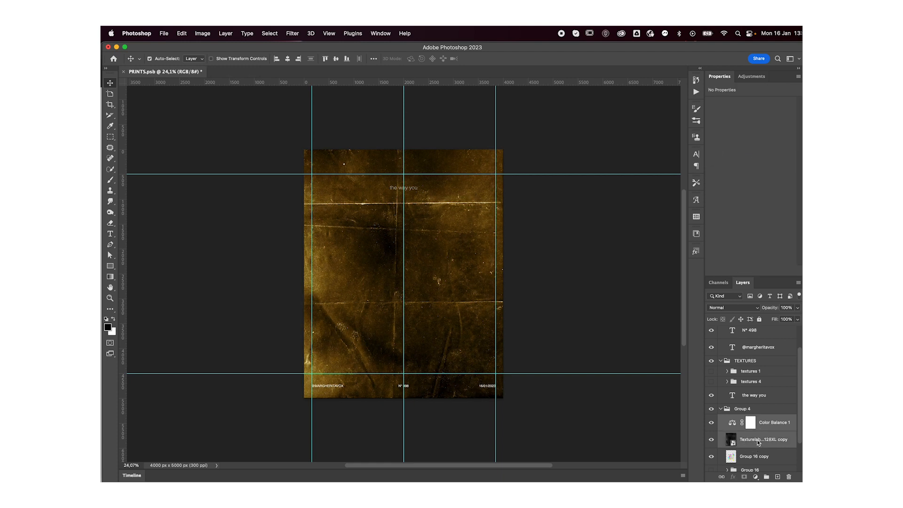
Invert the texture, then shift its hue to a salmon tone, about +157, with a merged-in Hue/Saturation adjustment
key(super+i)
click(751, 76)
click(723, 109)
click(747, 135)
drag(748, 135, 788, 141)
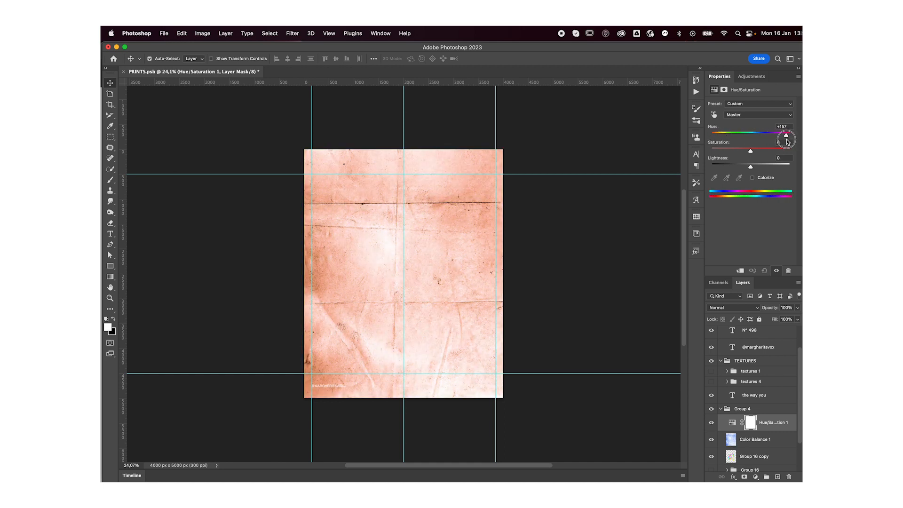
shift+click(767, 439)
key(super+e)
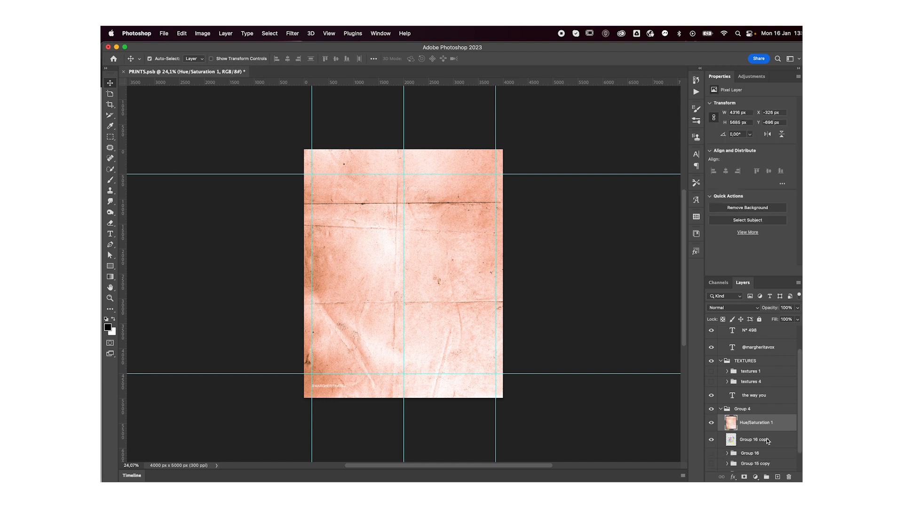
Try out blending modes on the salmon texture, settling on Linear Burn at 50% opacity
click(732, 308)
key(Down)
key(Down)
key(Down)
key(Down)
key(Down)
key(Up)
key(Down)
key(Down)
key(Down)
key(Down)
key(Down)
key(Down)
key(Down)
key(Down)
key(Down)
key(Down)
key(Down)
key(Down)
key(Down)
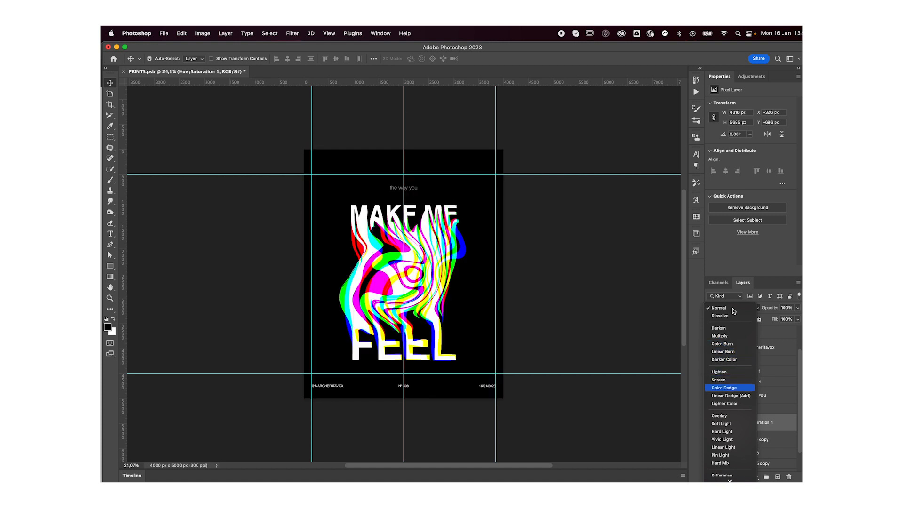
key(Down)
key(Down)
key(Down)
key(Down)
key(Down)
key(Down)
key(Down)
key(Down)
key(Down)
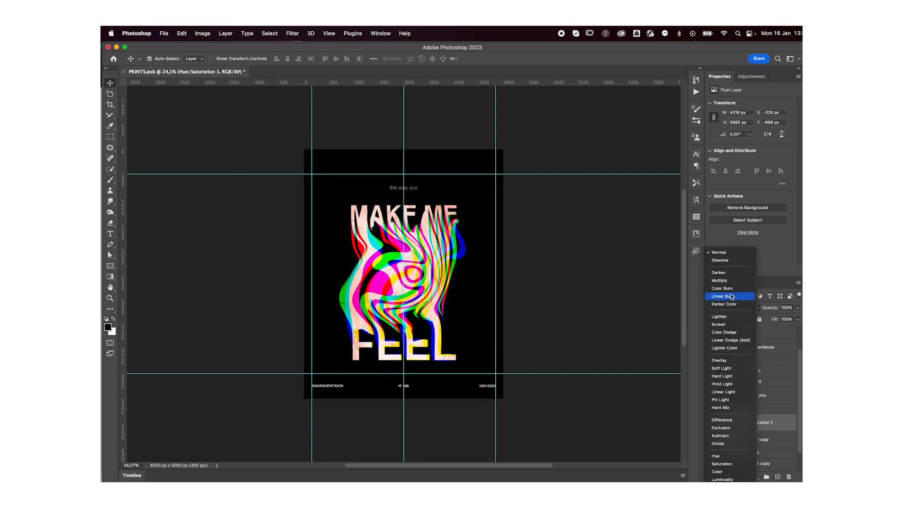
click(731, 296)
click(784, 307)
text(30)
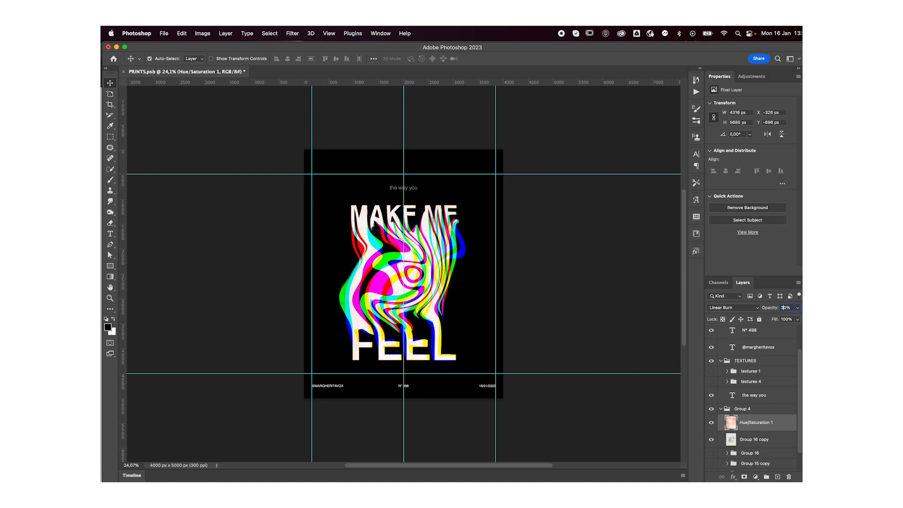
text(50)
Group the texture with the merged text layer and duplicate the group, keeping only the unmerged duplicate visible
click(755, 438)
key(super+e)
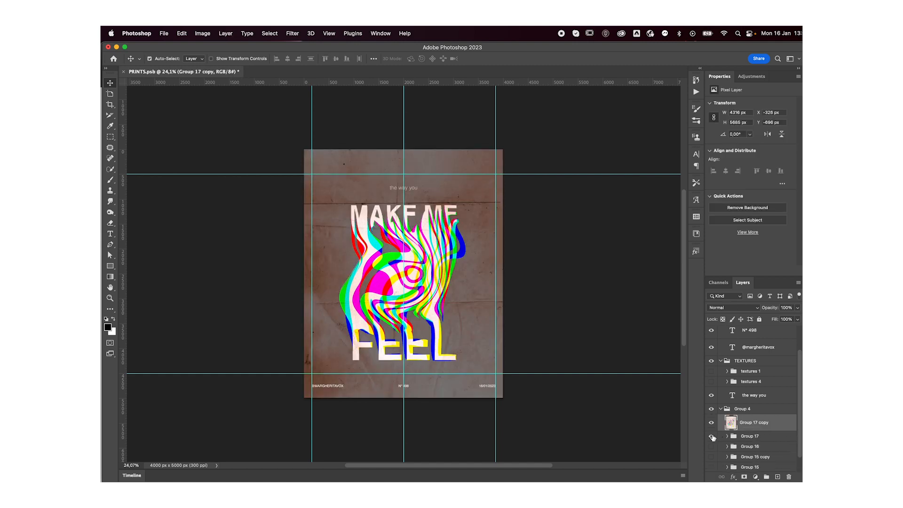
key(super+z)
Copy the black Color Fill 1 layer directly below Group 17 copy and merge the two into one pixel layer
scroll(732, 443, down, 1)
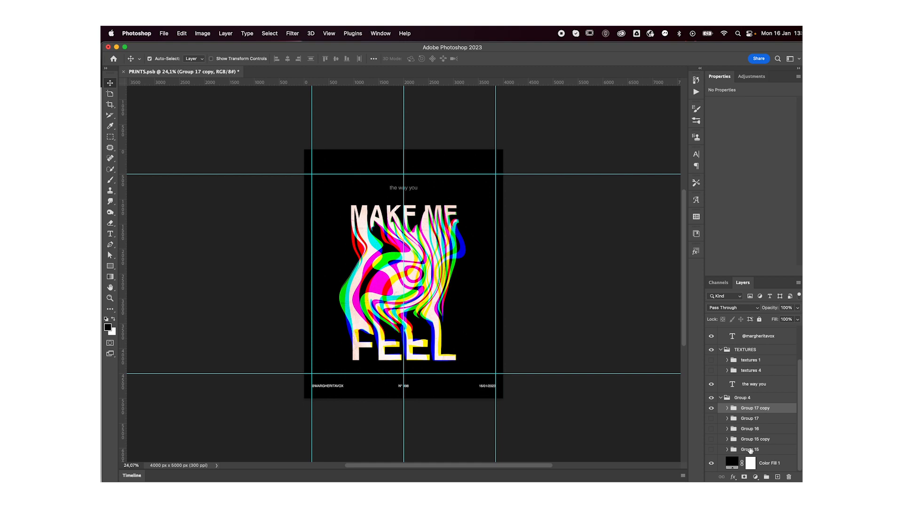
drag(770, 464, 768, 410)
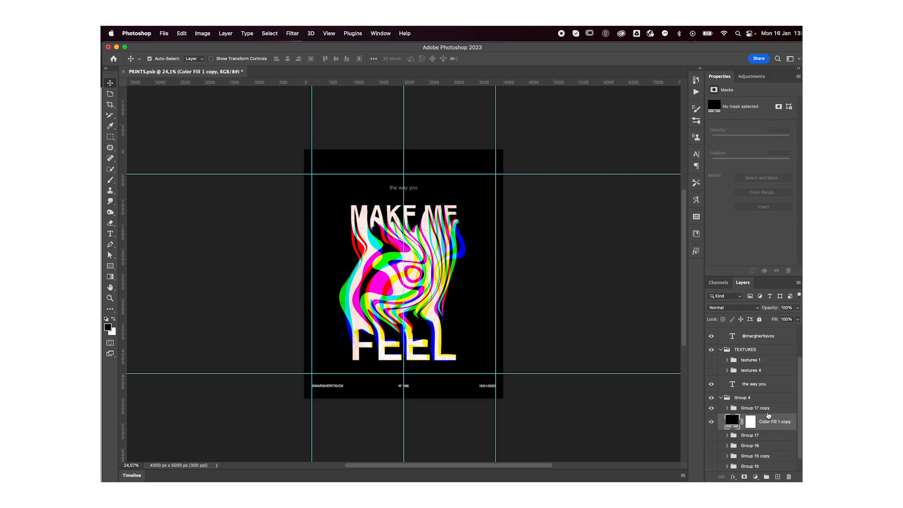
key(super+e)
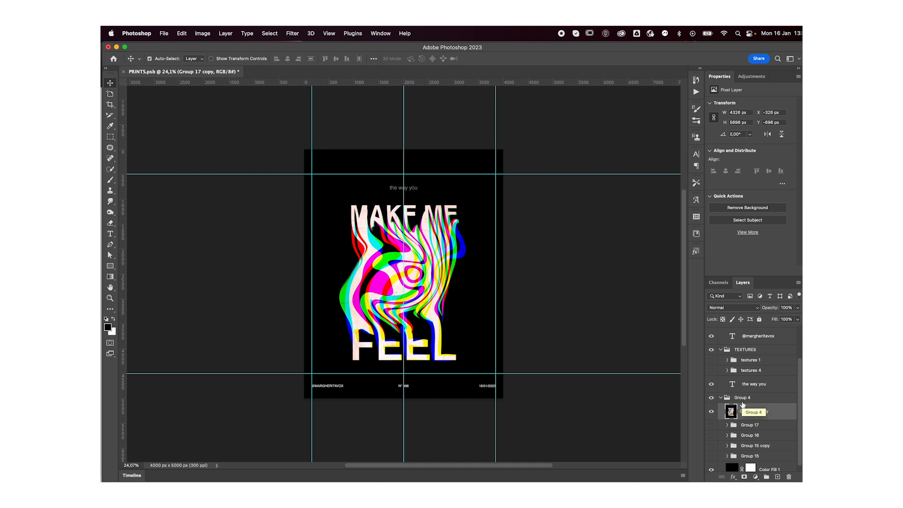
Limit the merged Group 17 copy layer to the blue channel in its blending options
double_click(779, 413)
click(585, 116)
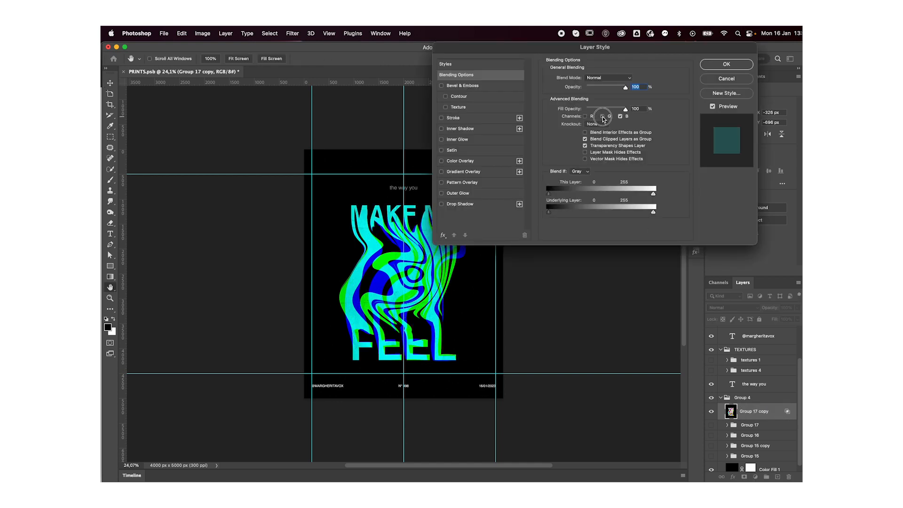
click(602, 116)
key(Return)
Duplicate the blue-channel layer and limit the duplicate to the green channel in its blending options
key(super+j)
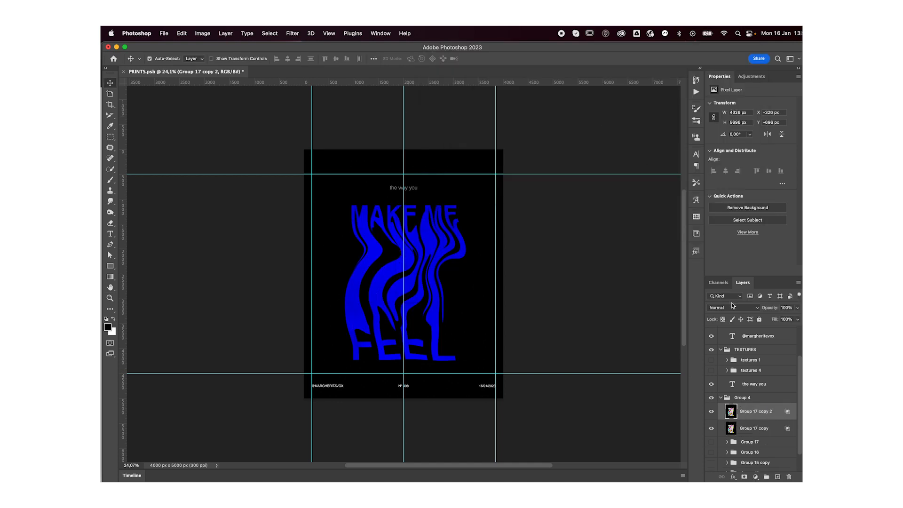
double_click(775, 411)
click(602, 116)
click(621, 116)
key(Return)
Duplicate the green-channel layer and limit the duplicate to the red channel in its blending options
key(super+j)
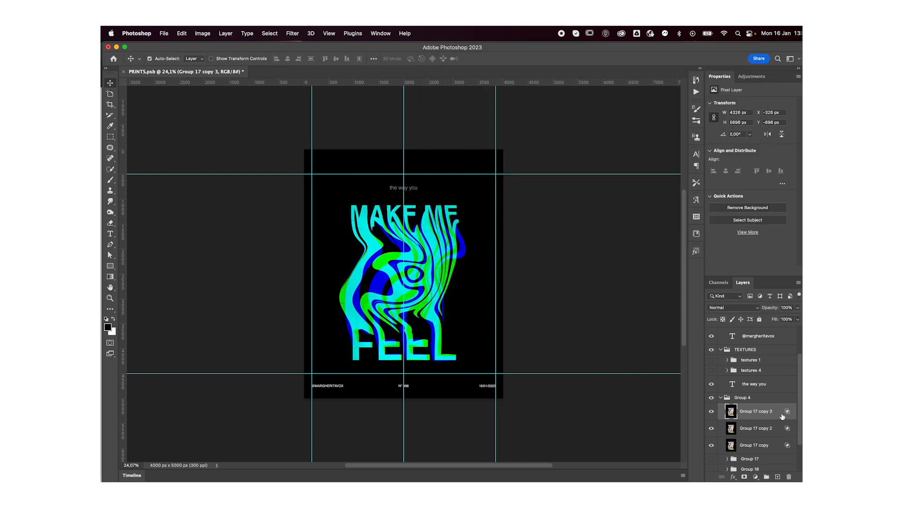
double_click(776, 413)
click(585, 116)
click(602, 116)
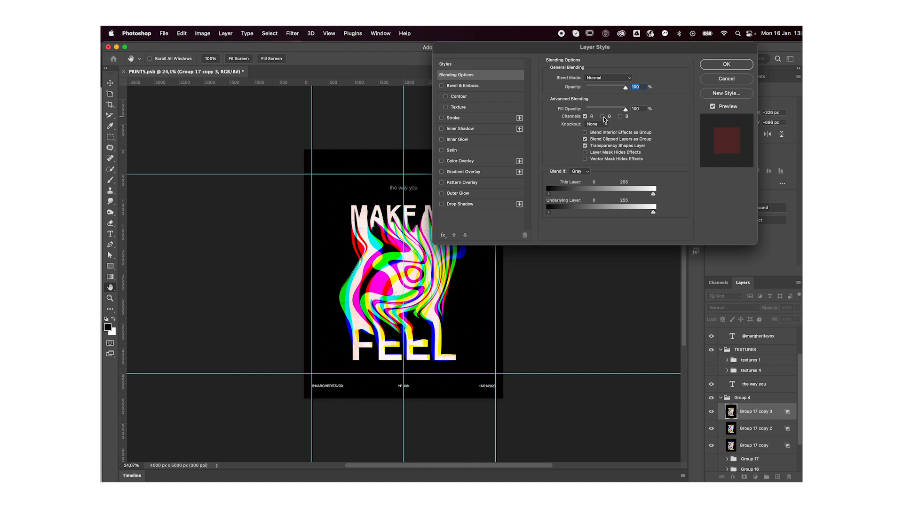
key(Return)
Offset the red-channel layer 20 px to the left and 10 px up
key(shift+Left)
key(shift+Left)
key(shift+Left)
key(shift+Left)
key(shift+Up)
key(shift+Up)
key(shift+Right)
key(shift+Right)
key(shift+Down)
key(shift+Down)
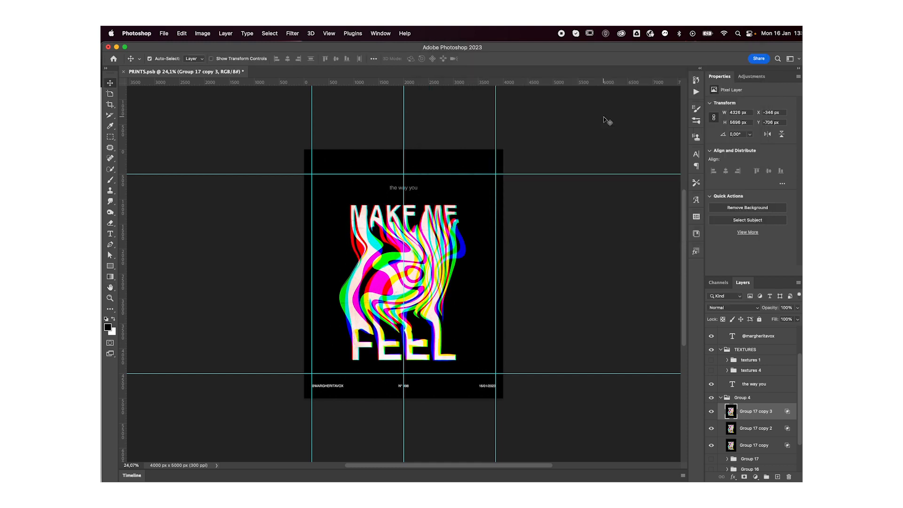
Nudge the green-channel layer, Group 17 copy 2, slightly downward without any sideways offset
click(745, 428)
key(shift+Left)
key(shift+Left)
key(shift+Left)
key(shift+Left)
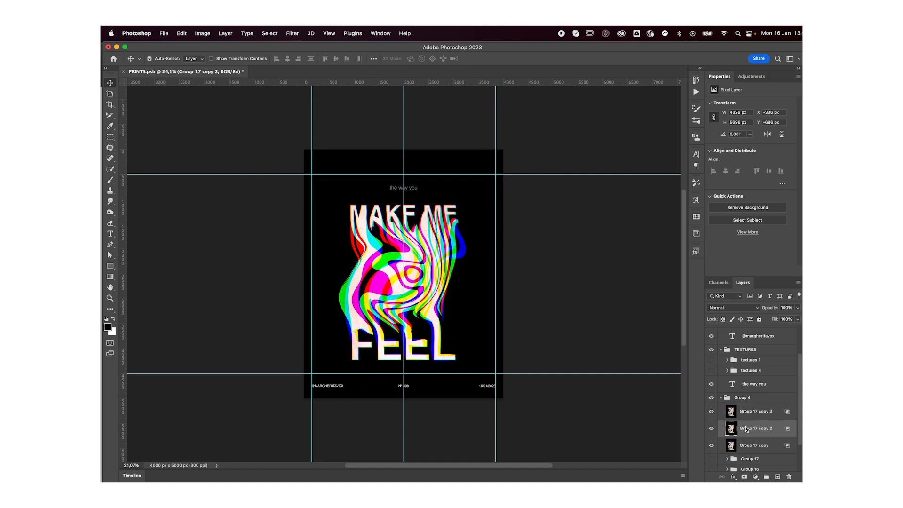
key(shift+Right)
key(shift+Right)
key(shift+Down)
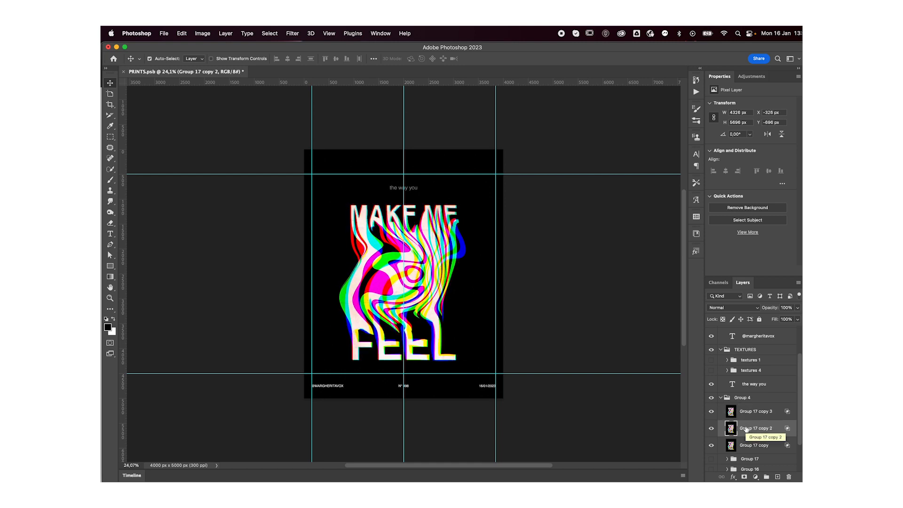
key(shift+Down)
Offset the blue-channel layer, Group 17 copy, 40 px down
click(765, 445)
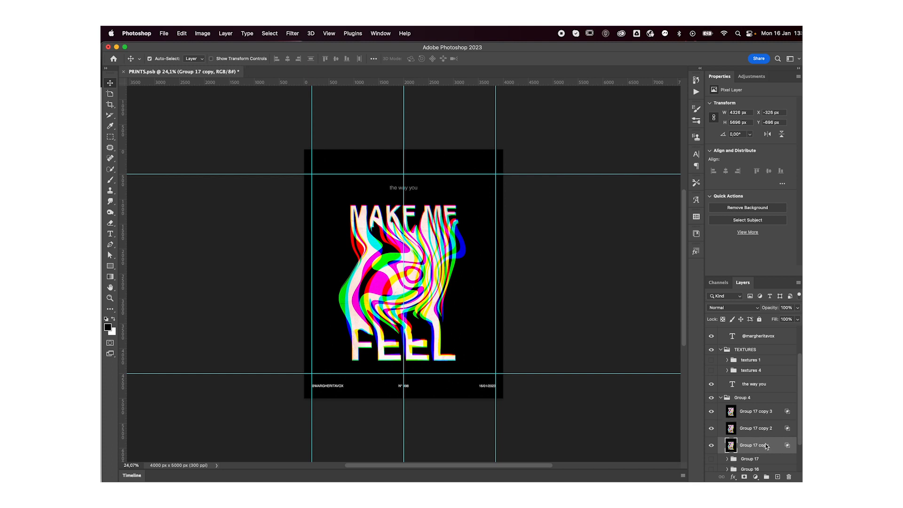
key(shift+Down)
key(shift+Down)
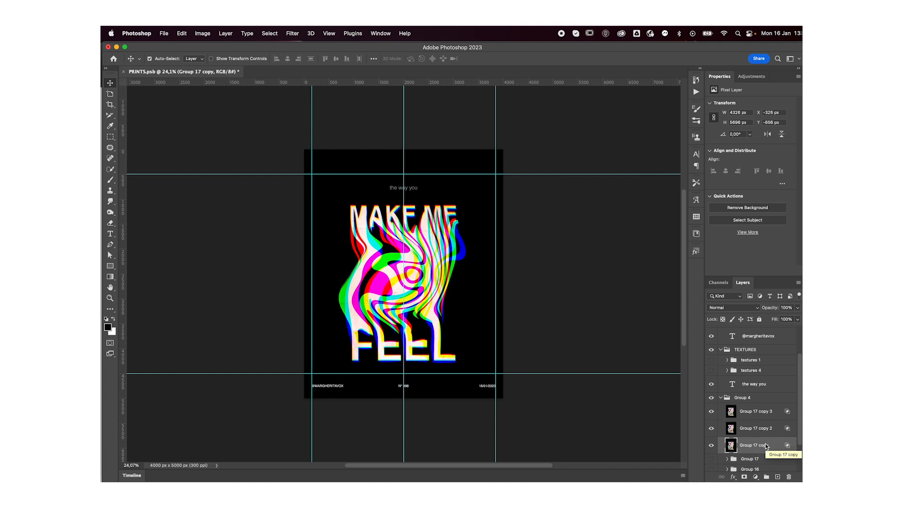
Move the three channel layers together 40 px up
shift+click(762, 412)
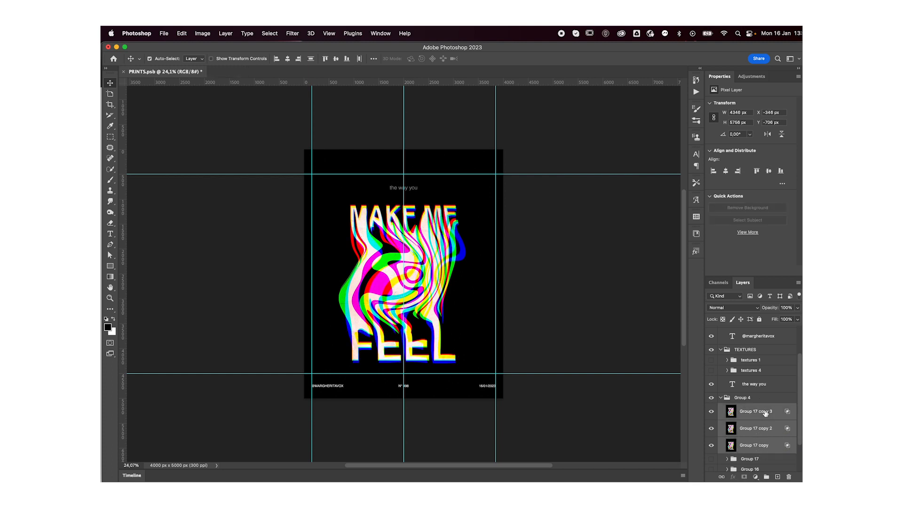
key(super+t)
key(shift+Up)
key(shift+Up)
key(shift+Up)
key(shift+Up)
key(shift+Up)
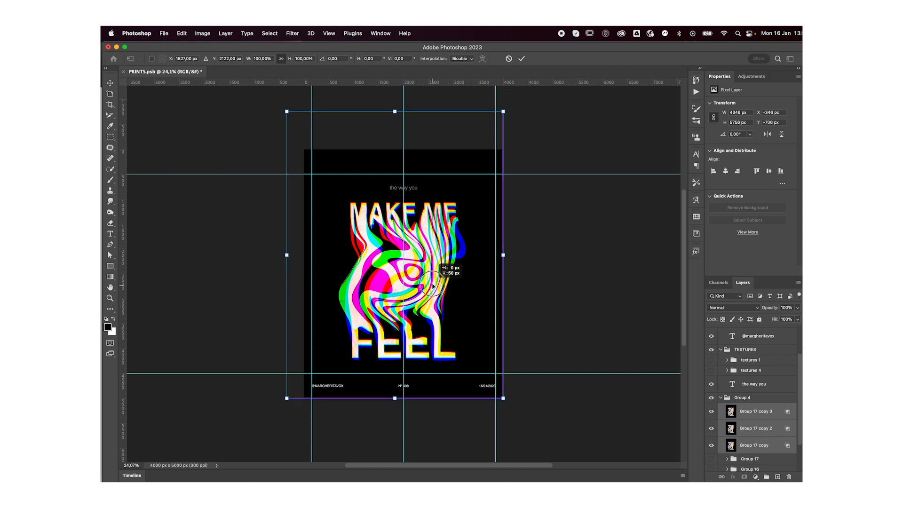
key(Return)
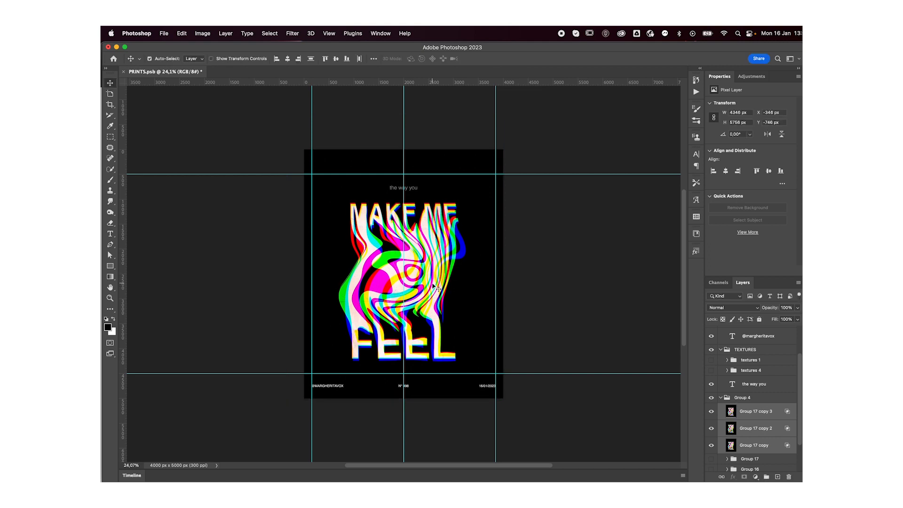
Group the three channel layers, merge a duplicate of the group into one pixel layer, and hide the original Group 18
key(super+g)
key(super+j)
key(super+e)
click(711, 425)
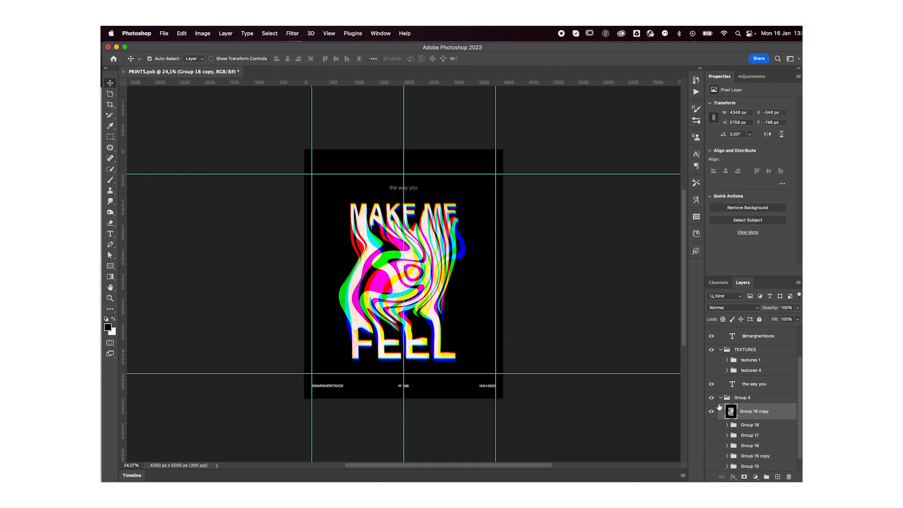
On a new layer above the artwork, paint a soft yellow glow sampled from the letters with a large brush at 10% opacity
key(b)
click(777, 477)
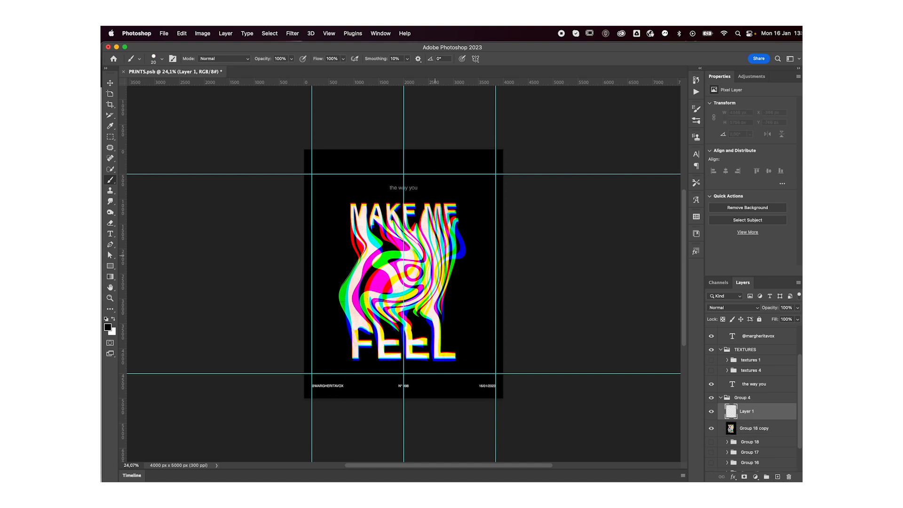
mouse_move(389, 226)
mouse_down()
mouse_move(526, 274)
mouse_move(459, 28)
mouse_up()
click(279, 58)
key(i)
click(438, 202)
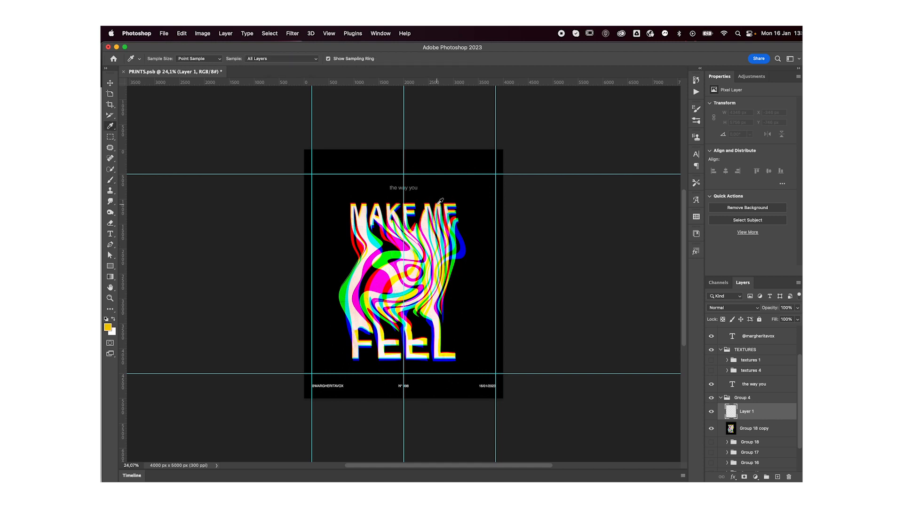
key(b)
mouse_move(453, 212)
mouse_down()
mouse_move(402, 209)
mouse_move(339, 229)
mouse_move(362, 323)
mouse_move(430, 329)
mouse_move(445, 217)
mouse_move(416, 295)
mouse_move(342, 340)
mouse_move(444, 297)
mouse_move(457, 407)
mouse_move(366, 330)
mouse_up()
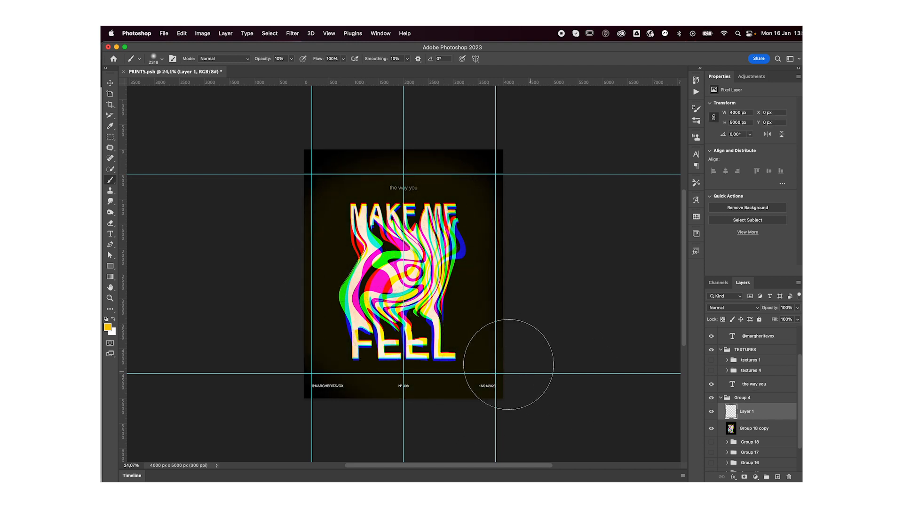
Sample red from the FEEL lettering with Layer 1 temporarily hidden and brush a soft red glow around the poster's edges
key(i)
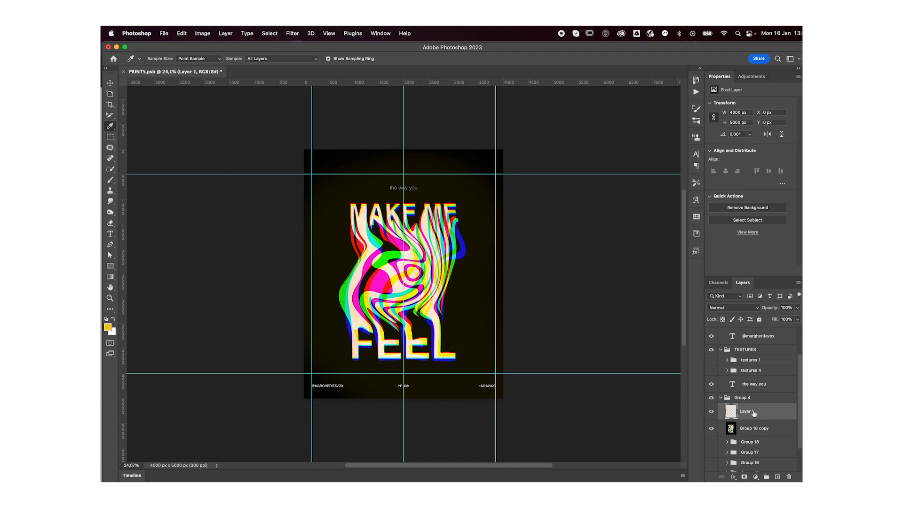
click(711, 412)
click(423, 352)
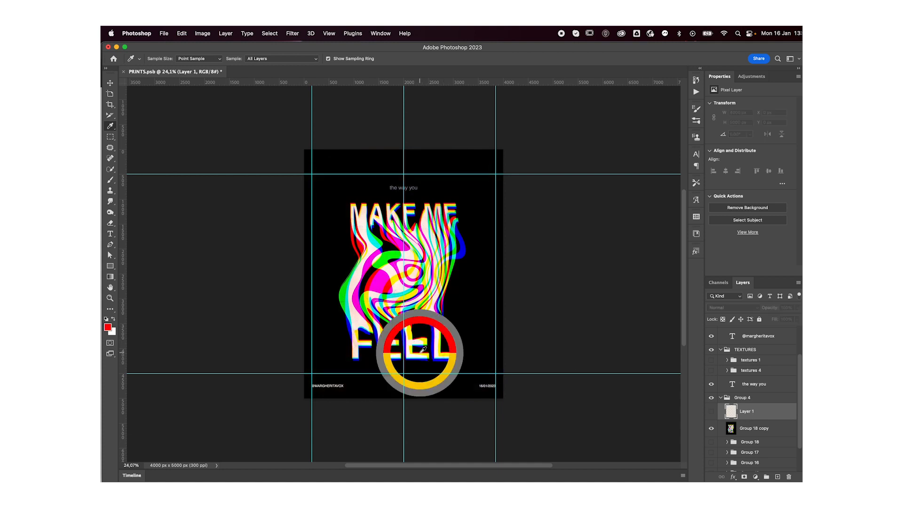
click(711, 411)
key(b)
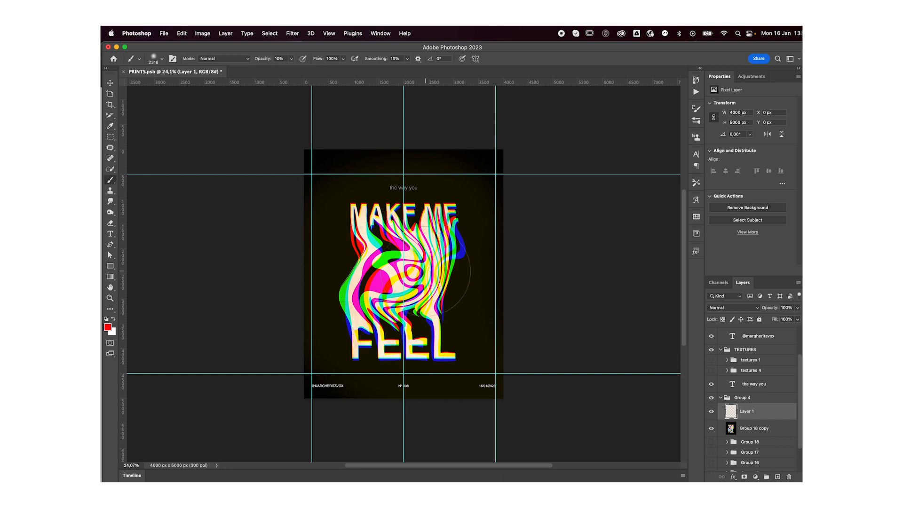
mouse_move(448, 360)
mouse_down()
mouse_move(540, 222)
mouse_move(528, 151)
mouse_move(218, 137)
mouse_move(306, 458)
mouse_up()
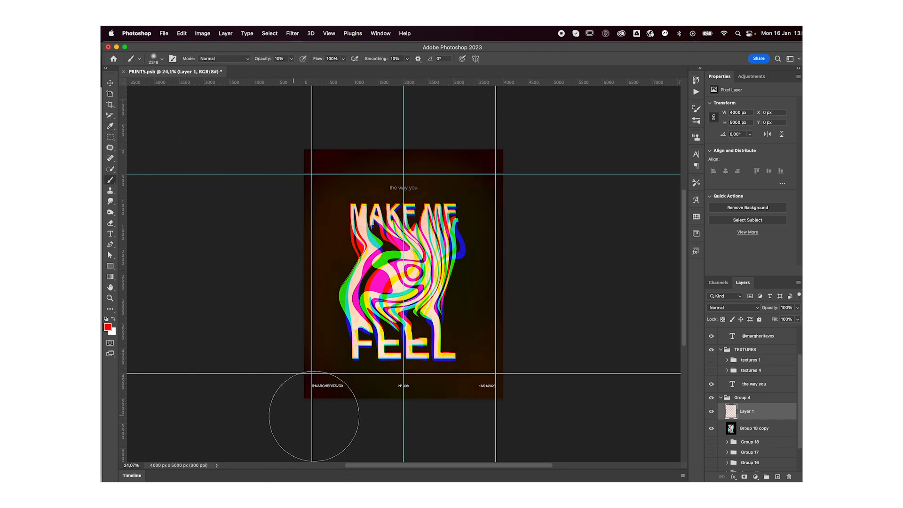
Sample blue from the lettering and brush a soft blue glow over the upper and outer areas of the poster
key(i)
key(b)
mouse_move(466, 242)
mouse_down()
mouse_move(545, 186)
mouse_move(460, 449)
mouse_move(278, 218)
mouse_move(584, 207)
mouse_up()
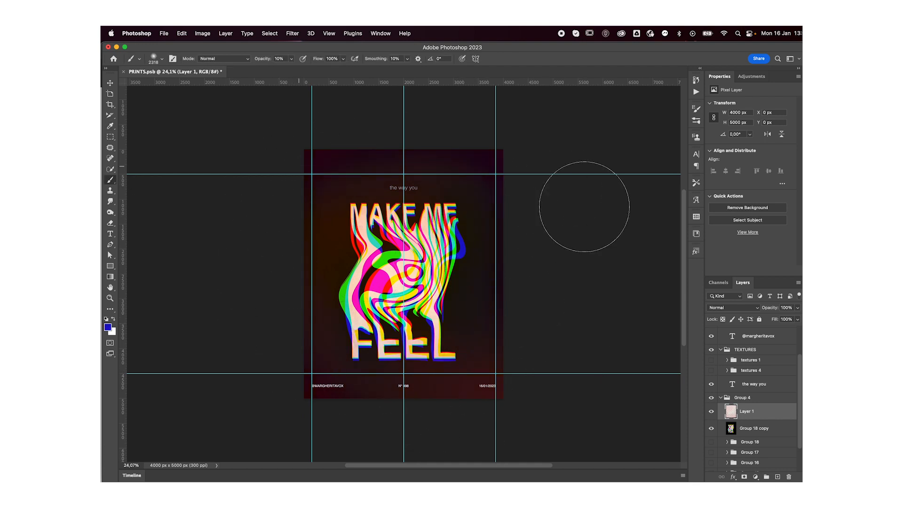
Set the foreground colour to white (ffffff) and brush faint highlights around the middle of the poster
click(107, 327)
drag(155, 136, 112, 96)
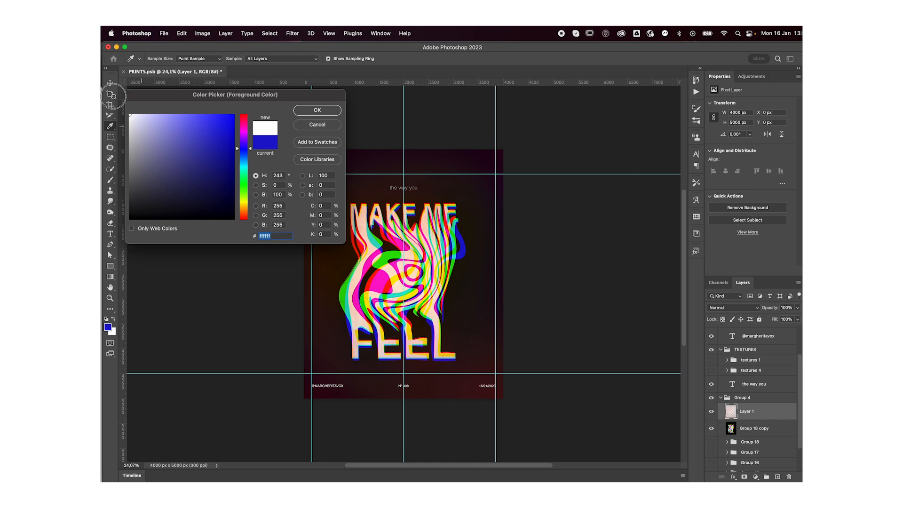
key(Return)
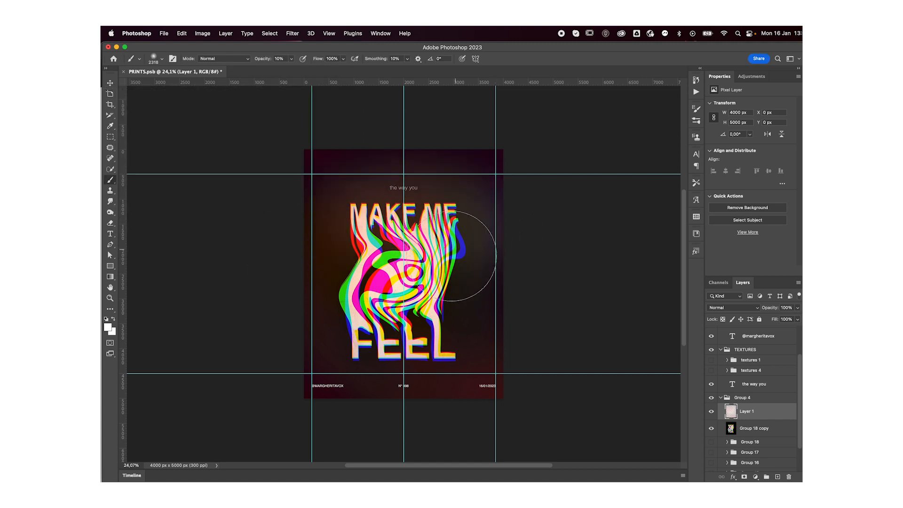
key(v)
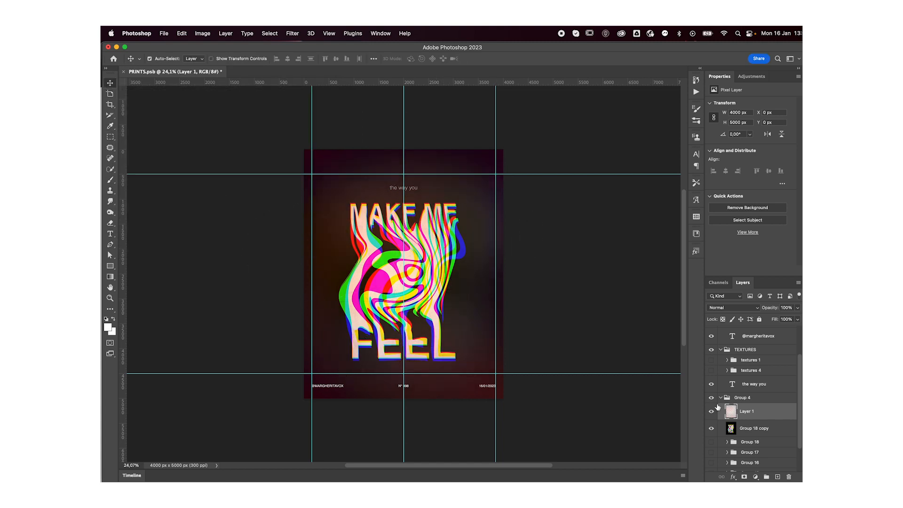
Add a black (000000) solid colour fill beneath the painted glow layer and merge the two into one layer
click(292, 33)
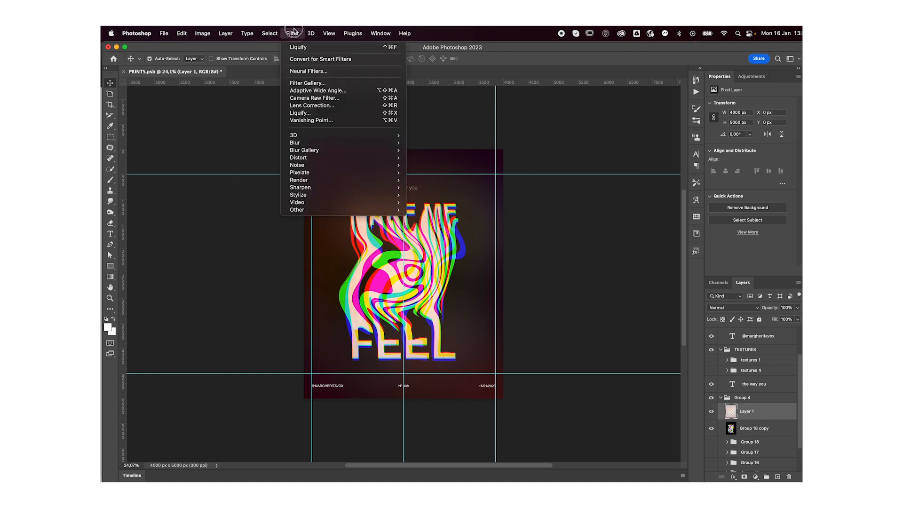
click(295, 33)
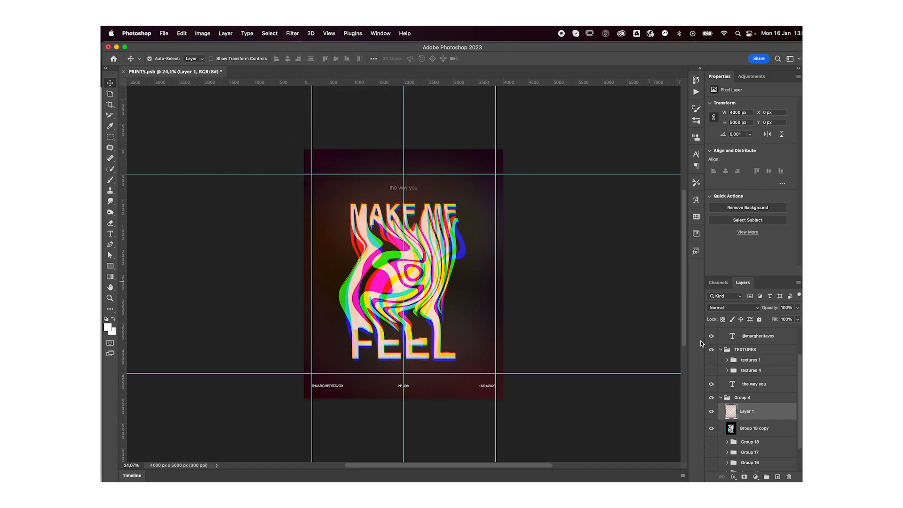
click(756, 477)
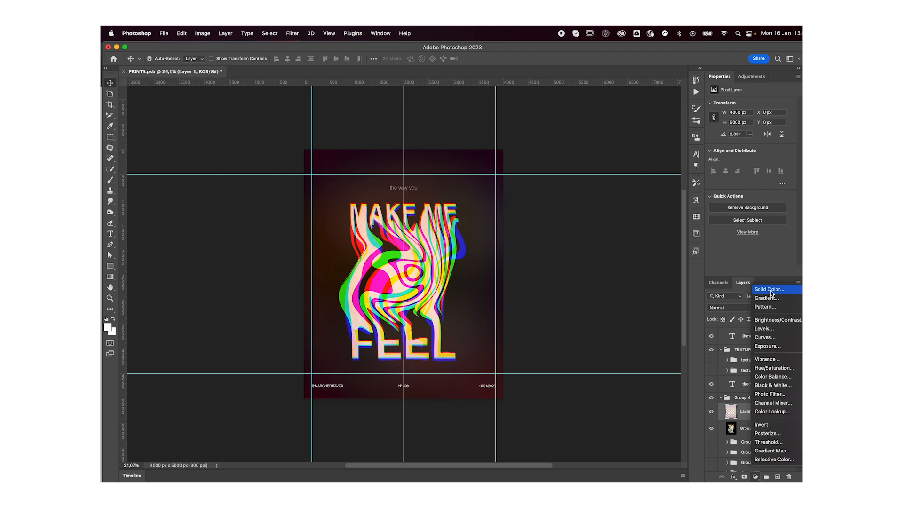
click(759, 288)
click(441, 158)
text(000000)
key(Return)
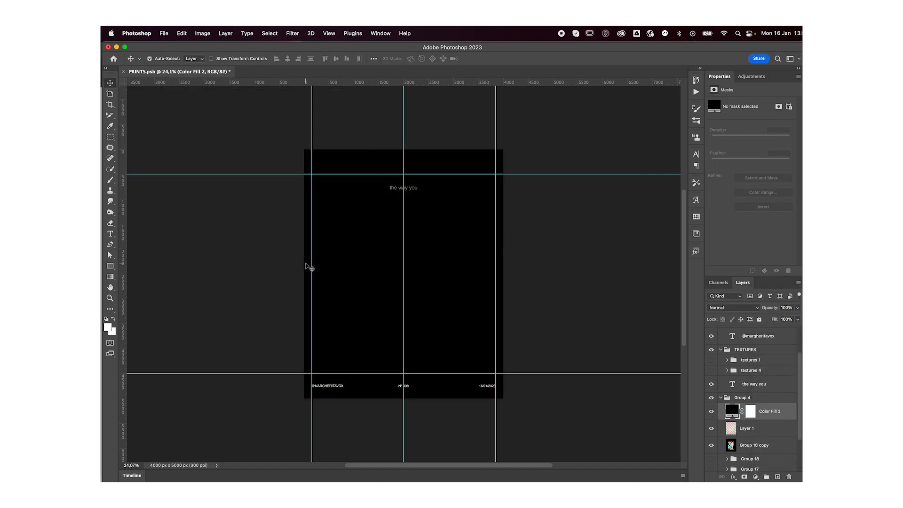
drag(775, 416, 773, 436)
click(748, 411)
key(super+e)
Brighten the glow layer in Camera Raw: exposure +1.20, contrast -8, highlights +100, shadows +58, whites +91, blacks +53, texture -100, vibrance +42, saturation -13
click(292, 33)
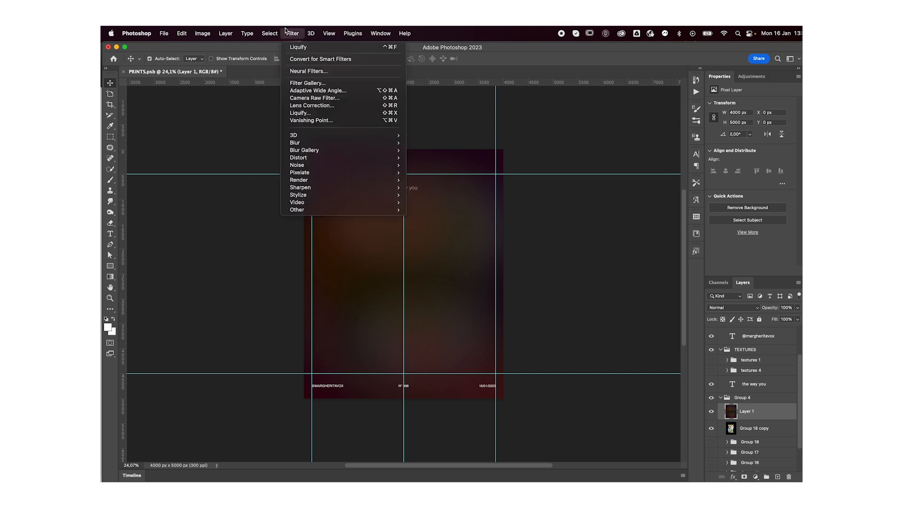
click(313, 101)
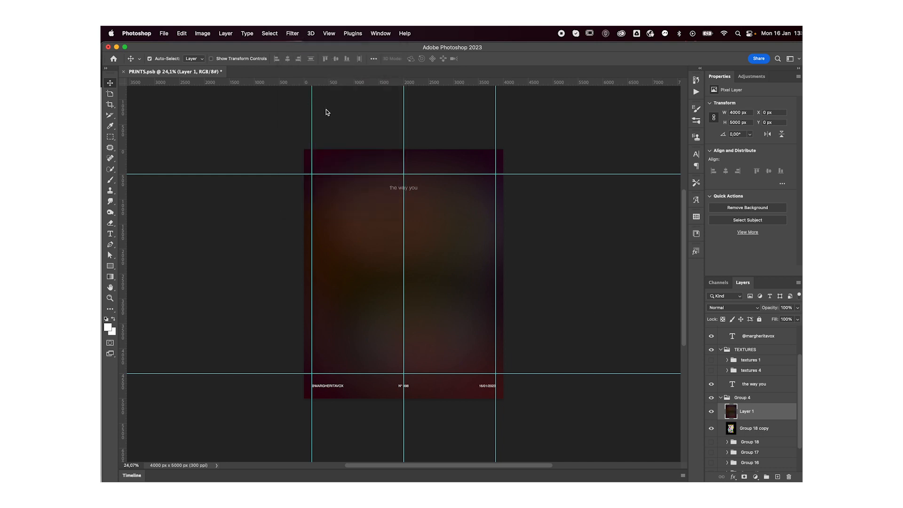
drag(666, 280, 670, 279)
click(625, 173)
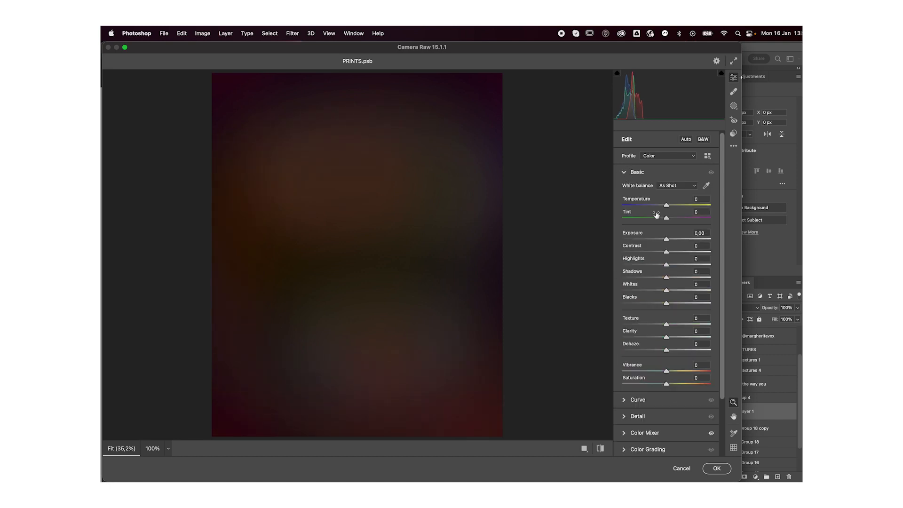
drag(665, 240, 612, 326)
drag(665, 371, 684, 372)
scroll(648, 368, down, 3)
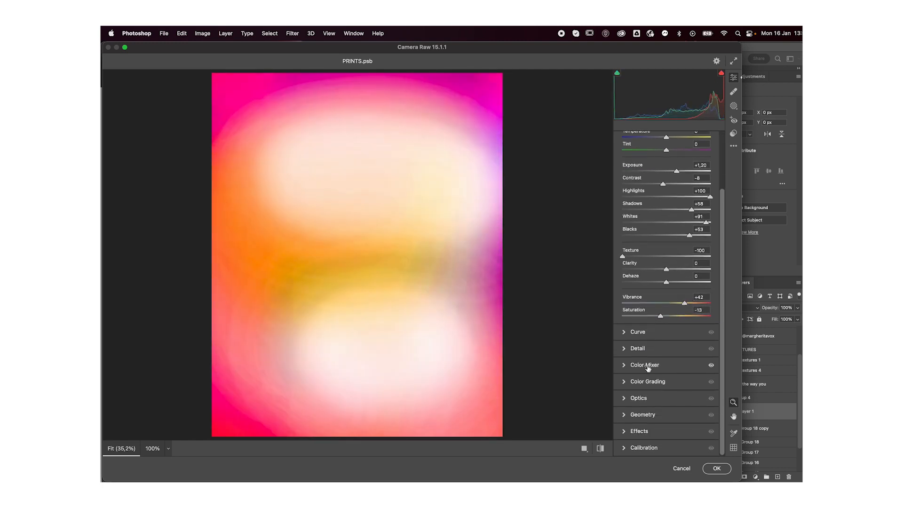
click(659, 365)
click(717, 469)
Move the glow layer beneath the lettering layer and set the lettering's blend mode to Exclusion
click(726, 310)
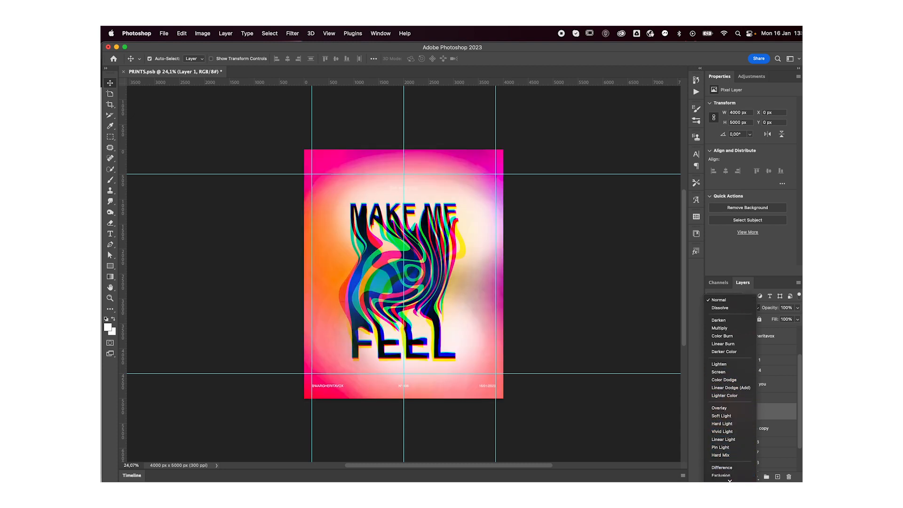
click(784, 425)
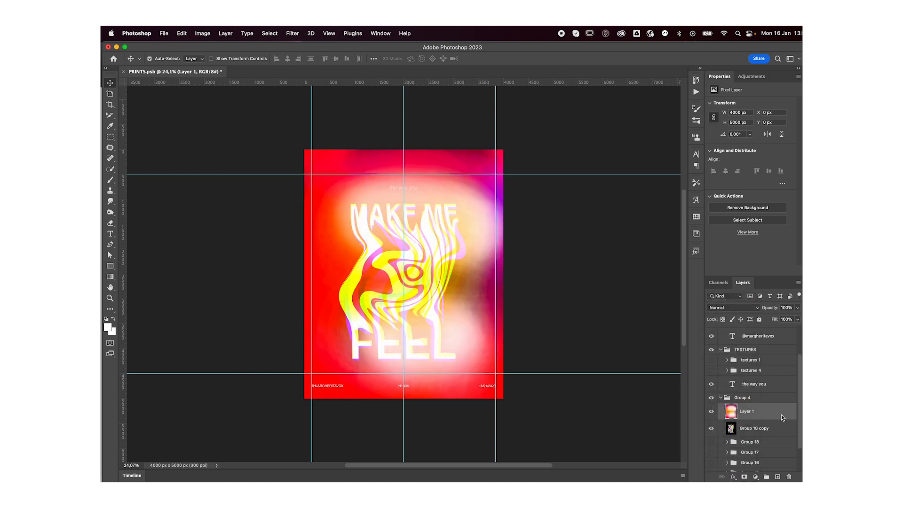
drag(761, 413, 764, 435)
click(754, 412)
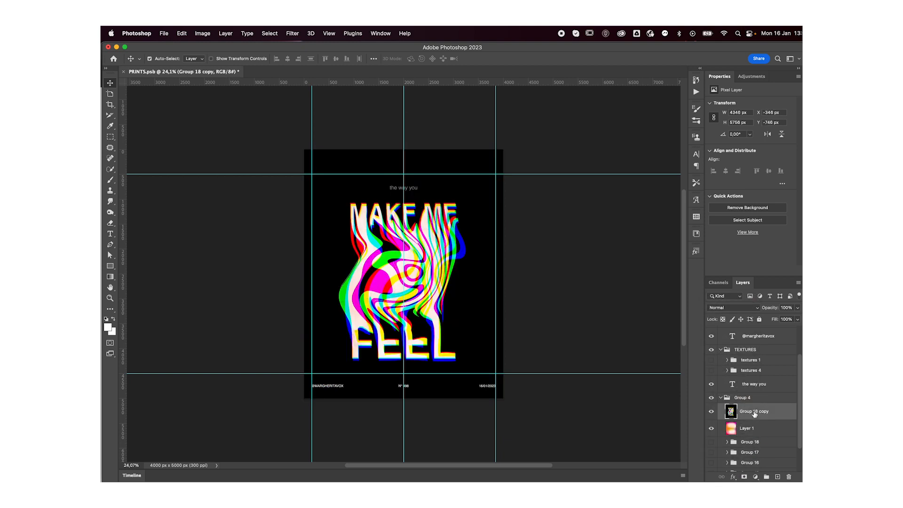
click(729, 307)
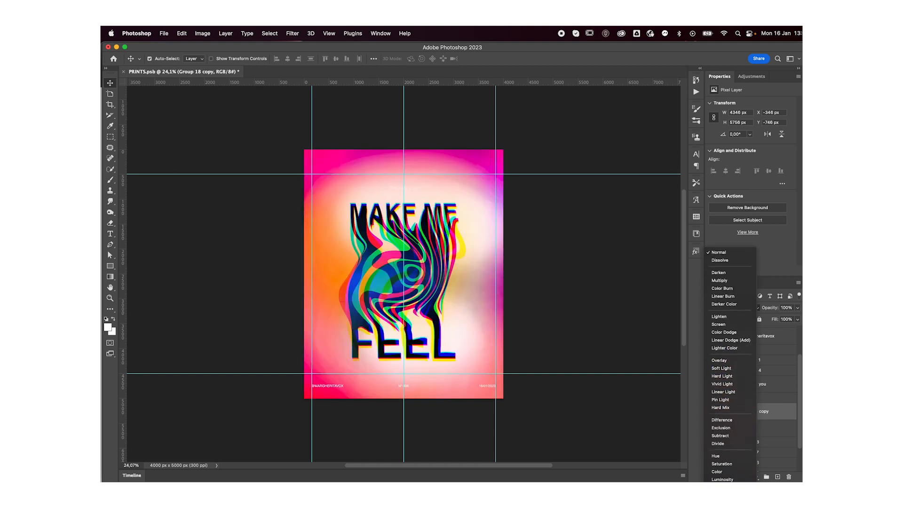
click(726, 428)
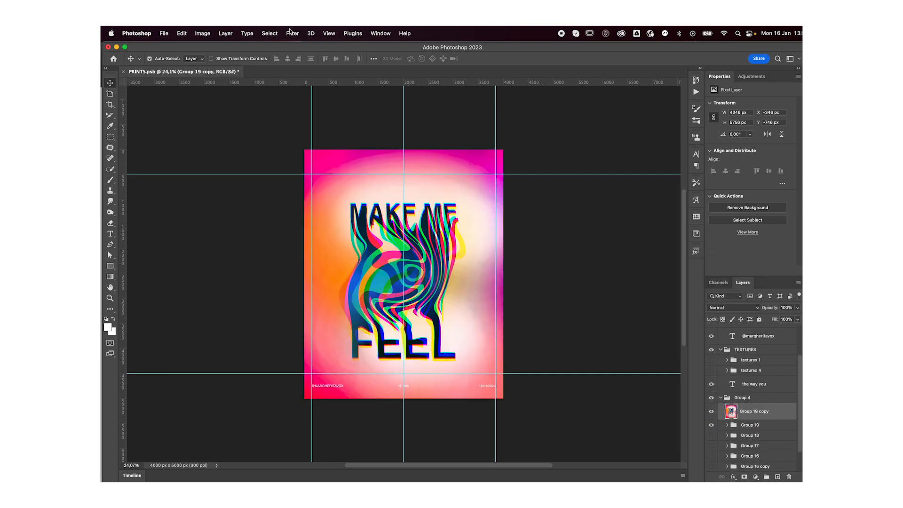
In Camera Raw, set the merged poster's exposure +0.30, contrast -41, highlights +30, shadows +8, whites -81, blacks -35, texture +5, vibrance +33, saturation +33
click(291, 33)
mouse_move(311, 33)
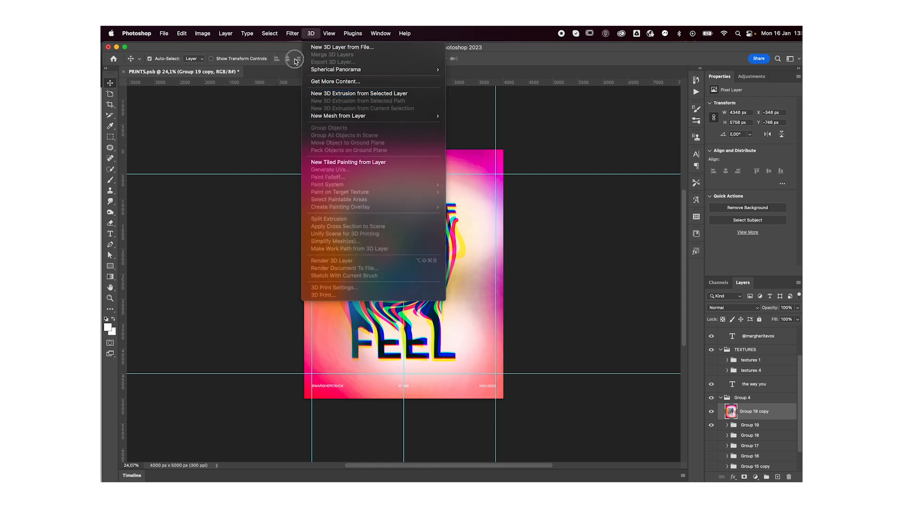
click(308, 99)
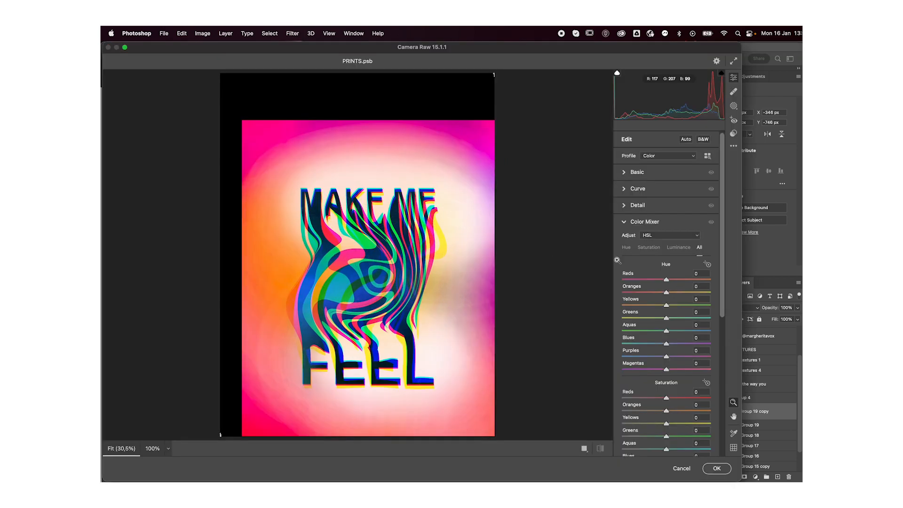
click(626, 172)
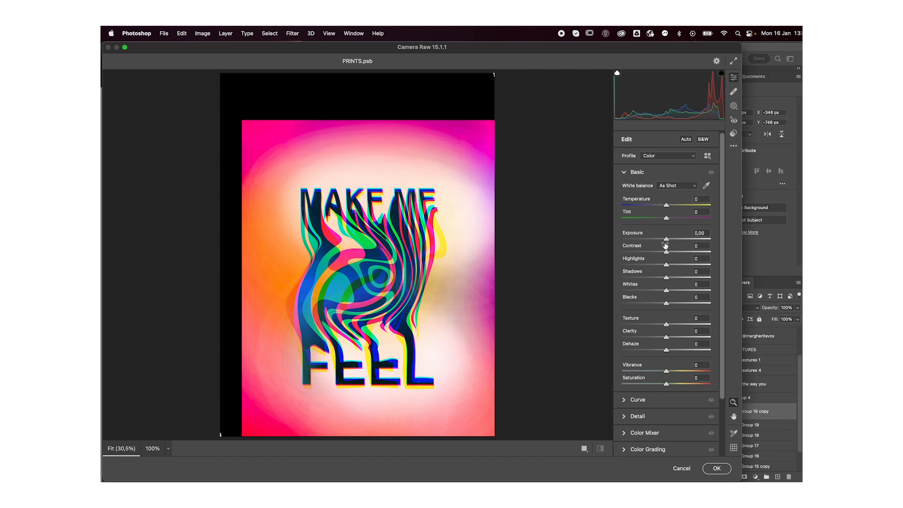
drag(666, 240, 681, 385)
Shift the Color Mixer hues: reds +30, oranges +16, yellows -9, greens +100, aquas +31, blues -5, magentas +95, and adjust the purples
scroll(649, 317, down, 3)
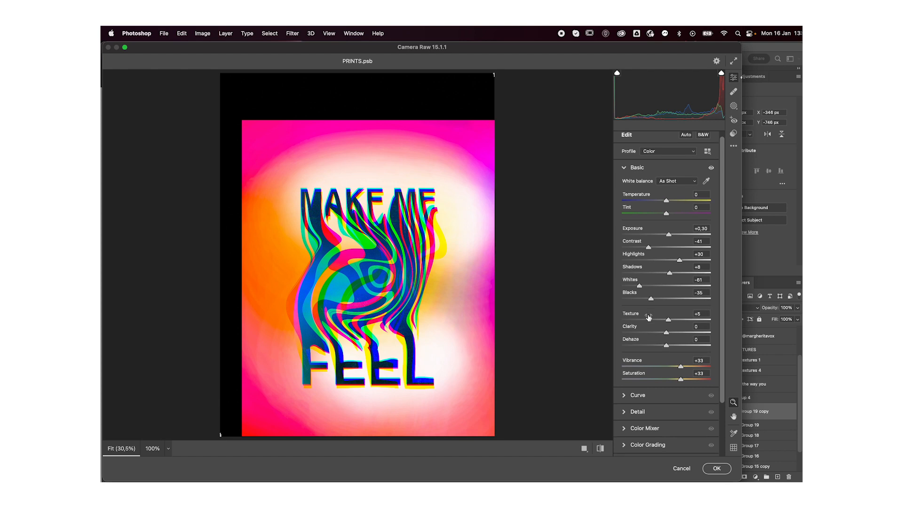
click(625, 365)
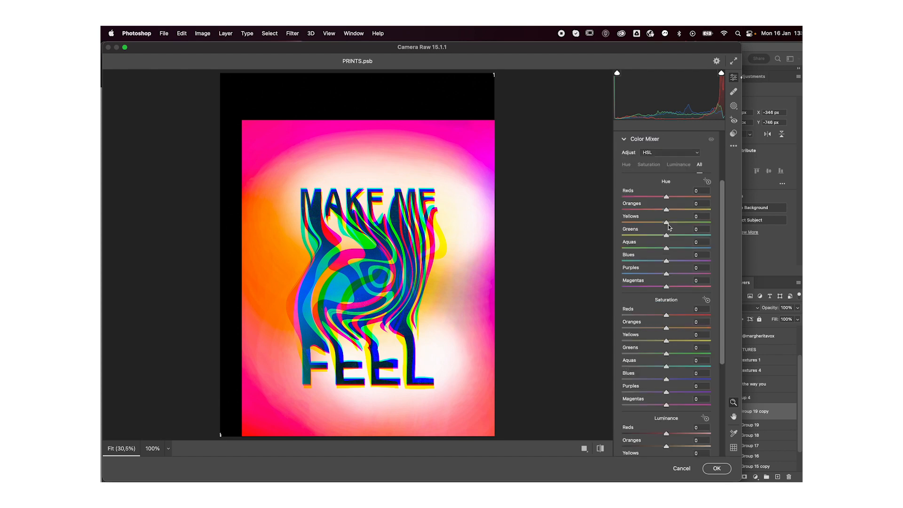
drag(668, 197, 747, 257)
drag(666, 247, 728, 314)
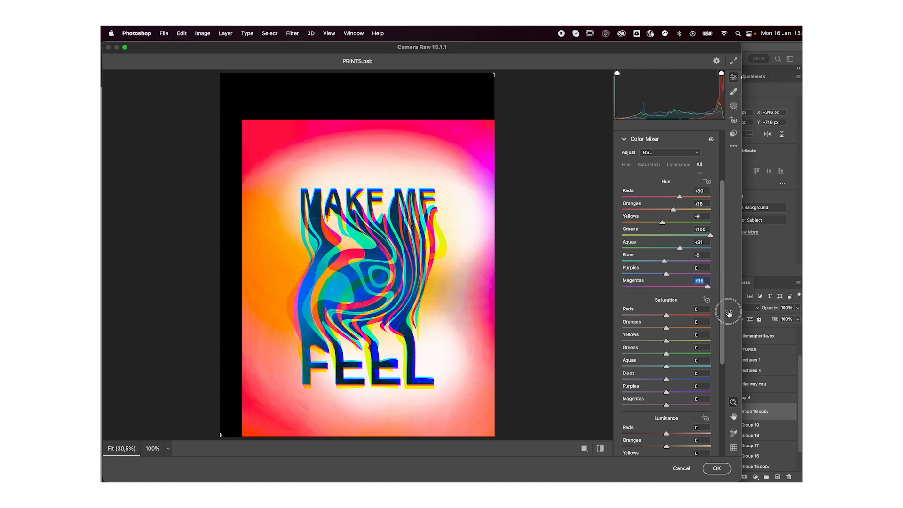
mouse_move(652, 276)
mouse_down()
mouse_move(695, 278)
mouse_move(623, 278)
mouse_move(639, 277)
mouse_up()
Adjust the saturation and luminance of the individual colours in the Color Mixer and apply the Camera Raw filter
drag(668, 316, 730, 373)
drag(666, 368, 717, 416)
scroll(687, 346, down, 5)
drag(666, 276, 697, 365)
click(713, 466)
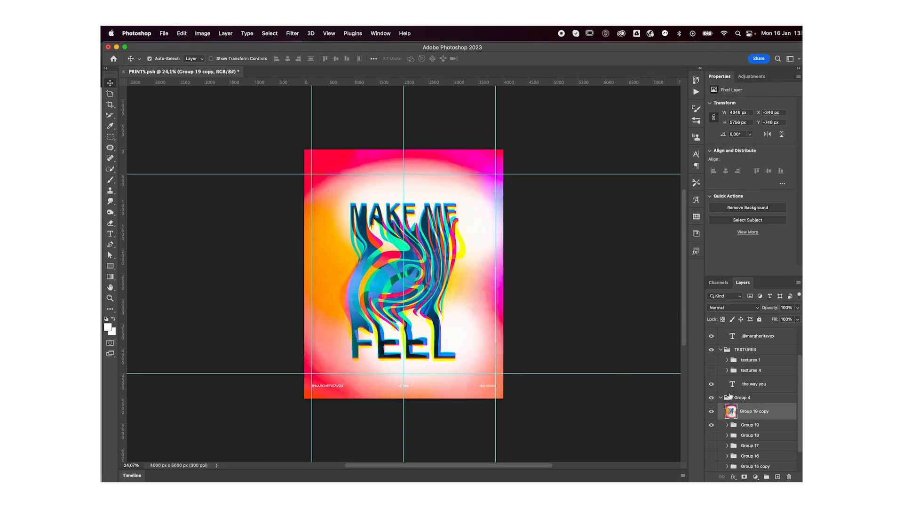
Duplicate the colour-graded poster layer and add 10% Gaussian monochromatic noise to the copy
key(super+j)
click(292, 33)
mouse_move(320, 166)
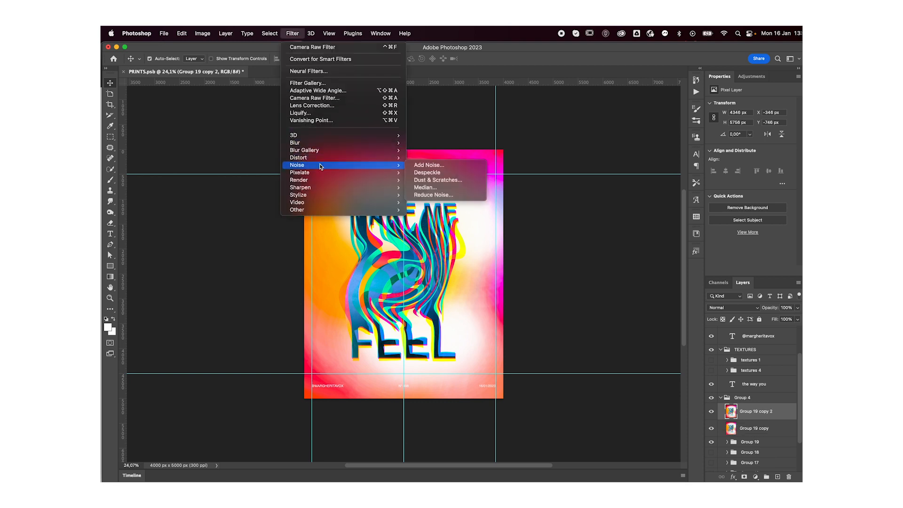
click(430, 165)
drag(432, 133, 537, 208)
text(10)
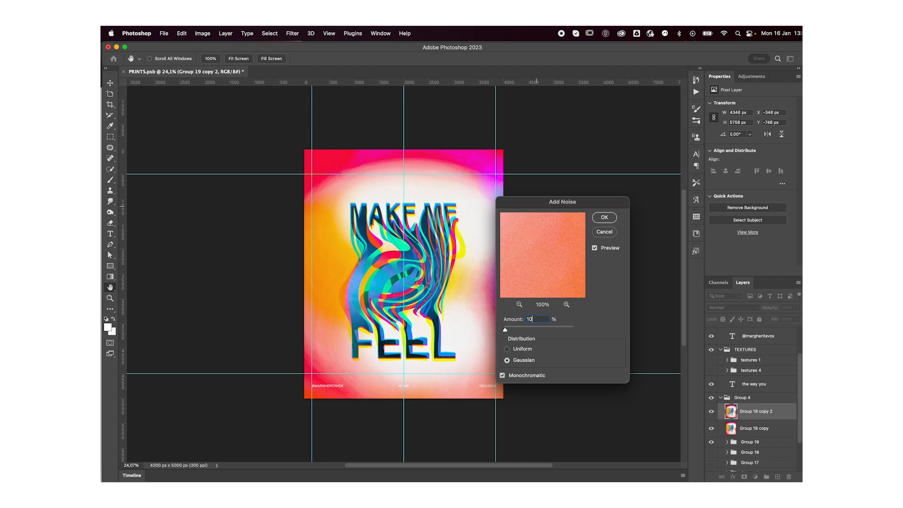
key(Return)
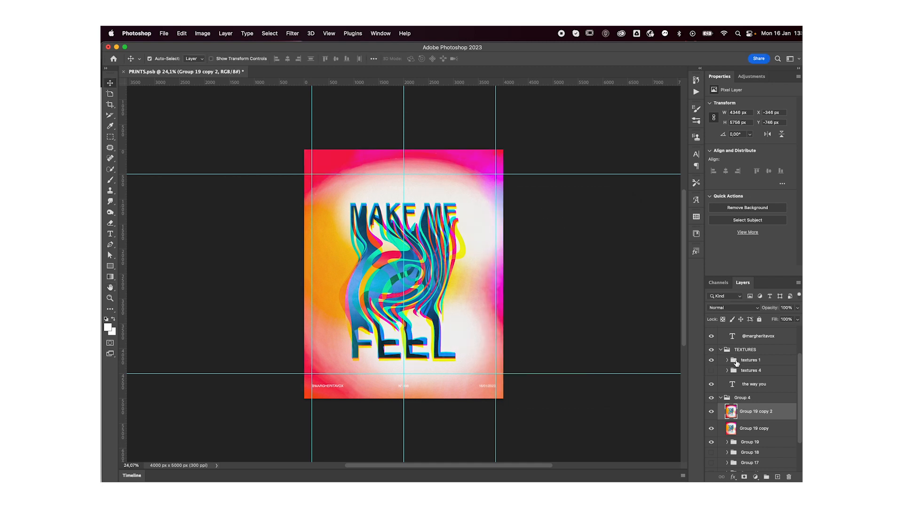
In the textures 1 group, raise the opacity of the Plastic_5 texture layer and select the Group 14 layer
click(737, 362)
click(787, 307)
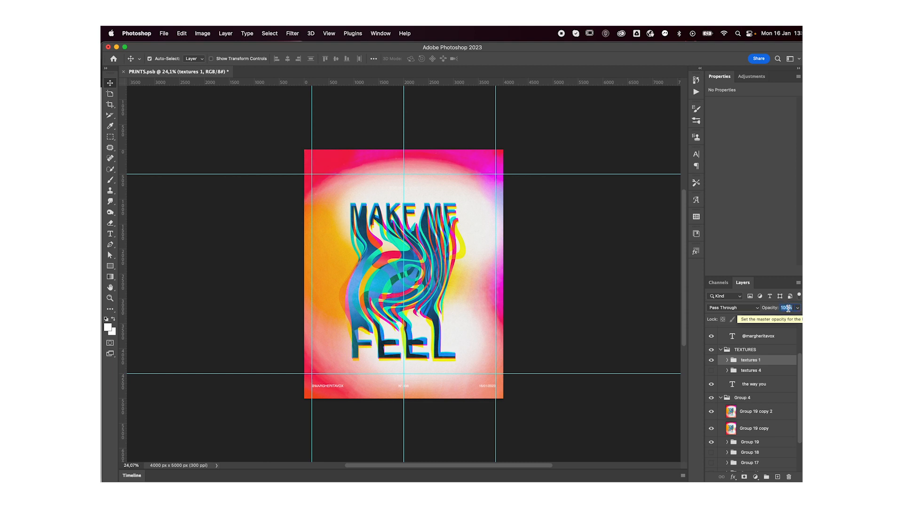
click(727, 360)
click(764, 374)
click(798, 309)
mouse_move(766, 319)
mouse_down()
mouse_move(796, 318)
mouse_move(782, 319)
mouse_up()
click(766, 391)
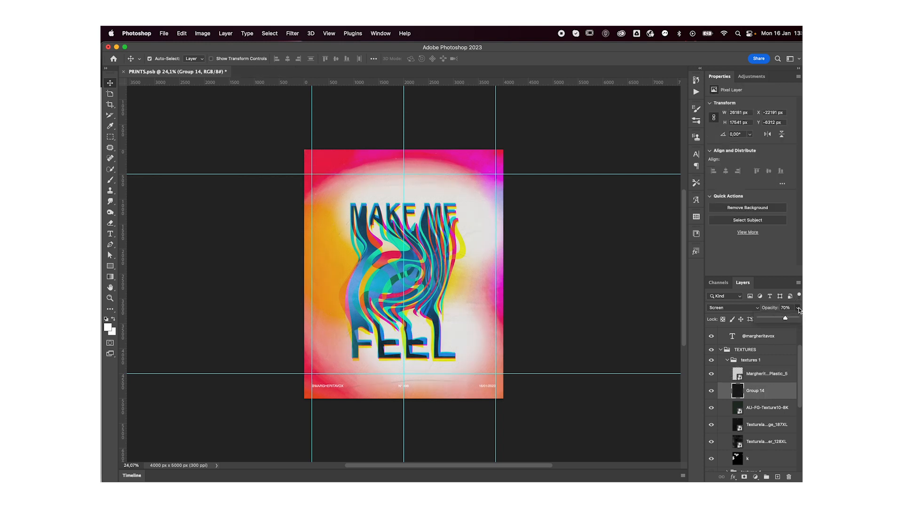
Set the AU-FG-Texture10-8K layer to 100% opacity with Soft Light blending and compare the poster with and without it
click(761, 411)
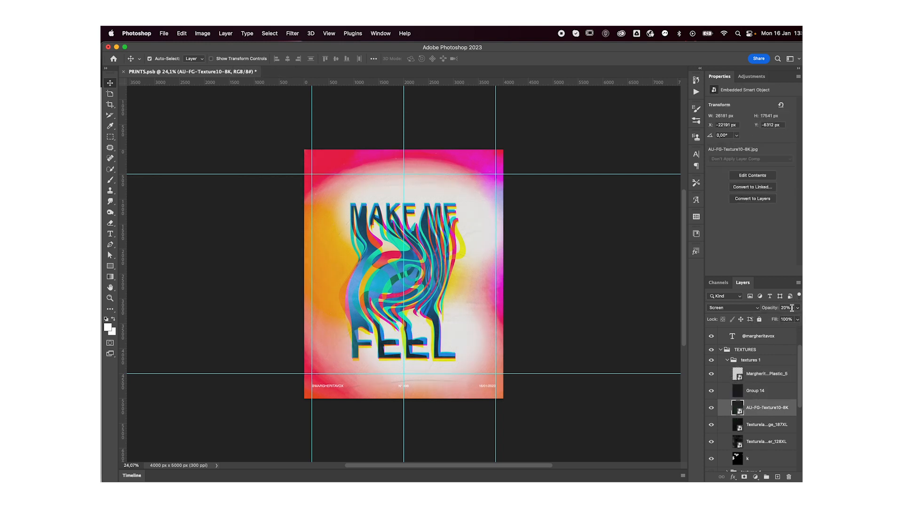
mouse_move(780, 318)
mouse_down()
mouse_move(758, 320)
mouse_move(796, 318)
mouse_up()
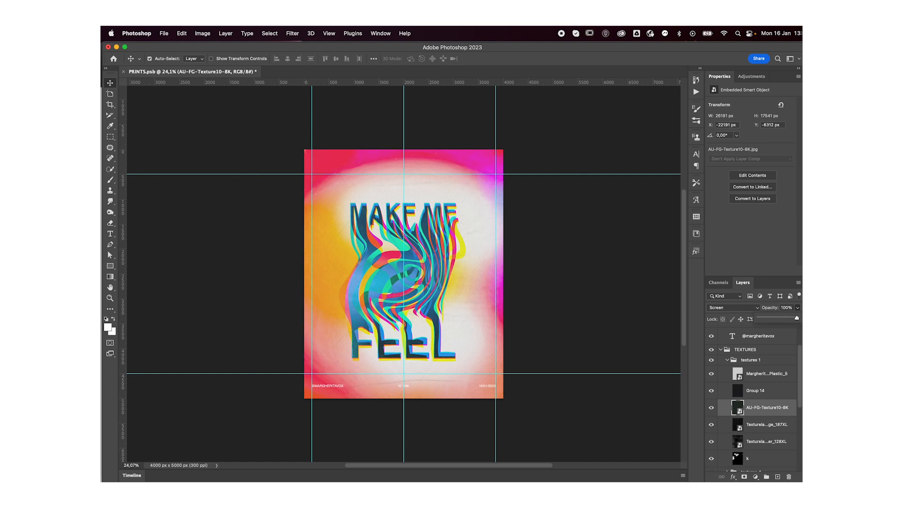
click(740, 308)
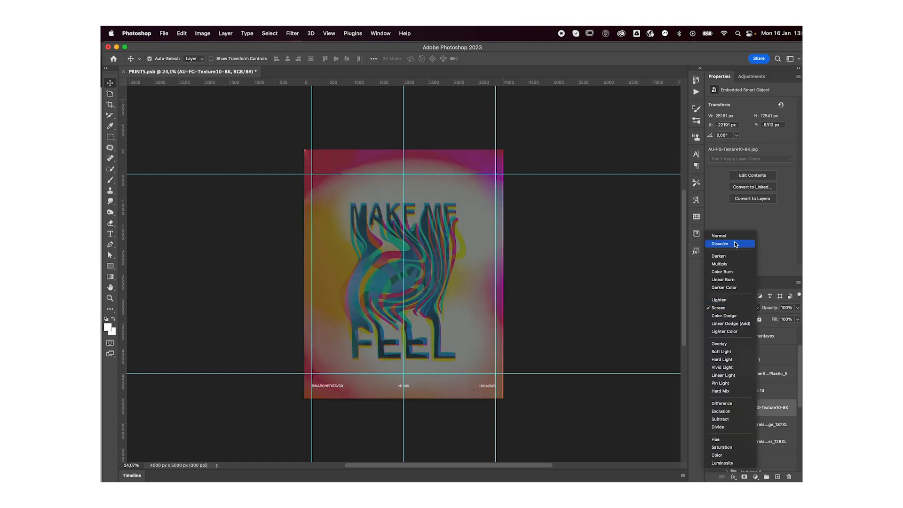
click(731, 354)
click(711, 407)
click(711, 407)
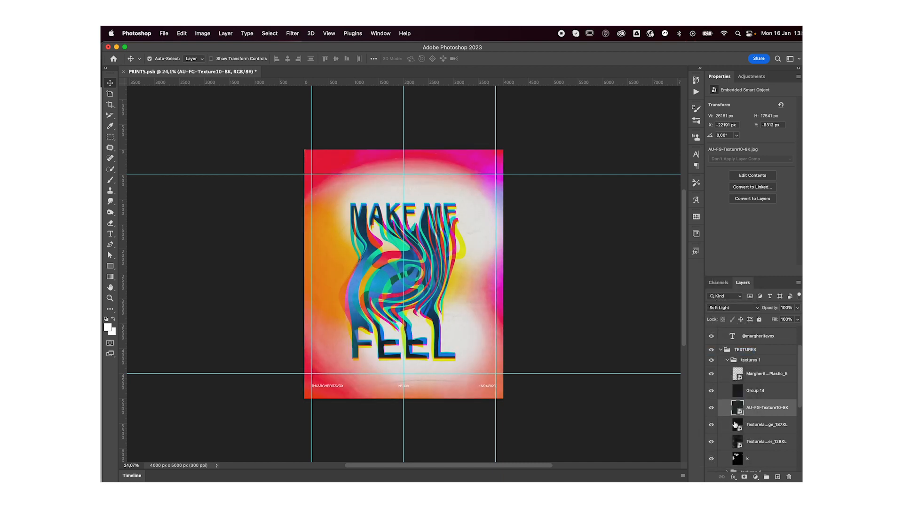
Set the Texturelabs_Grunge_187XL layer to 100% opacity with Screen blending and select the 128XL texture layer below it
click(714, 425)
click(797, 308)
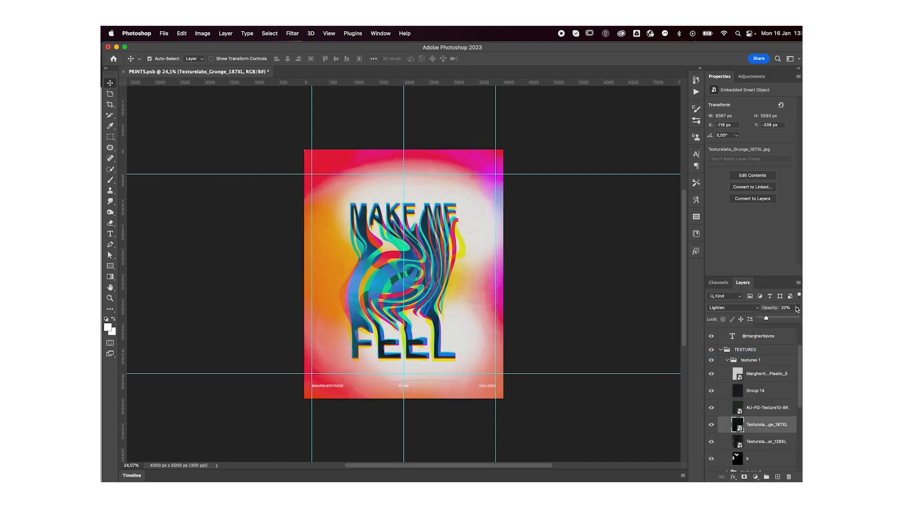
click(734, 308)
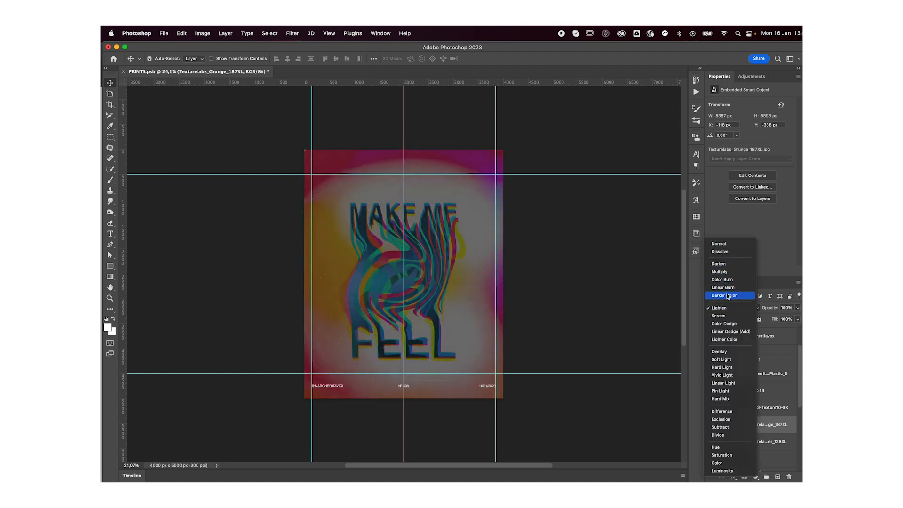
click(726, 316)
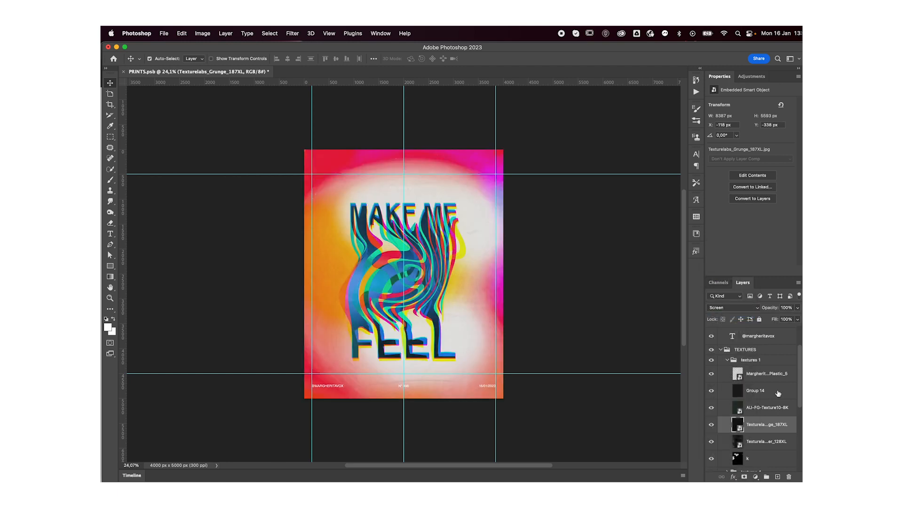
click(765, 442)
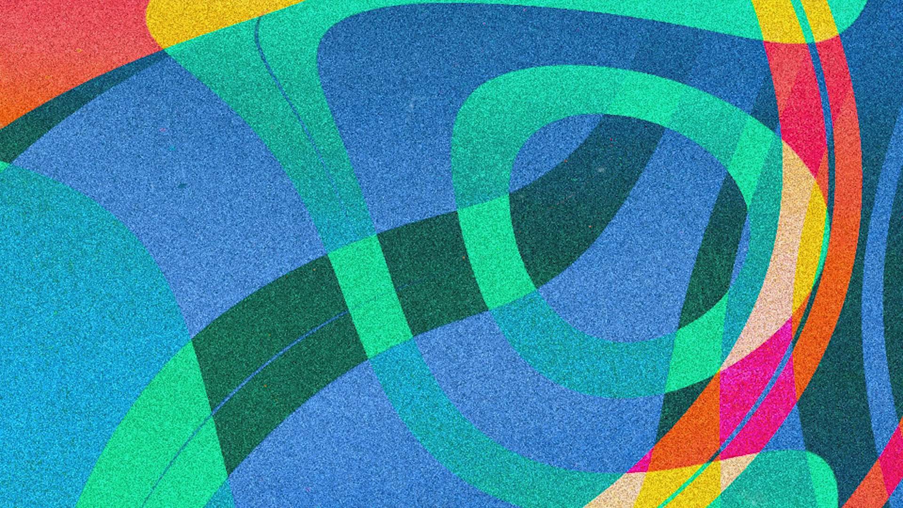